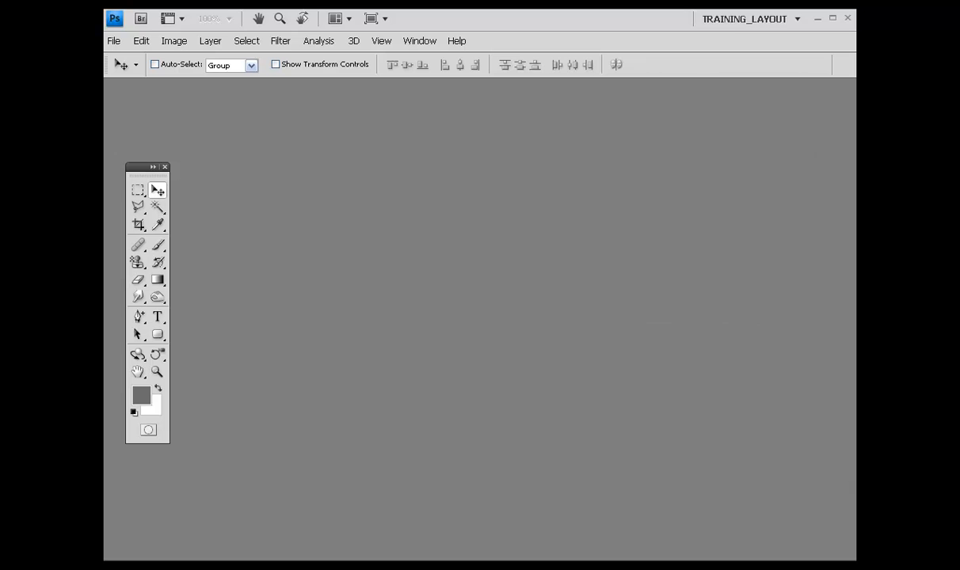
# Create a new 800 × 500 pixel RGB document at 300 pixels/inch with transparent background and bring the Layers panel into view
pyautogui.click(113, 40)
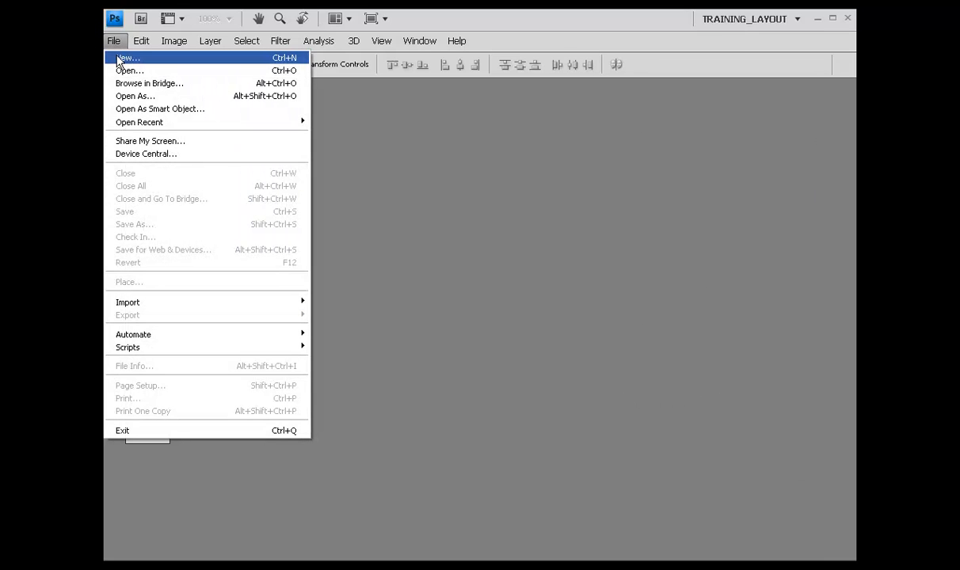
pyautogui.click(119, 58)
pyautogui.click(444, 239)
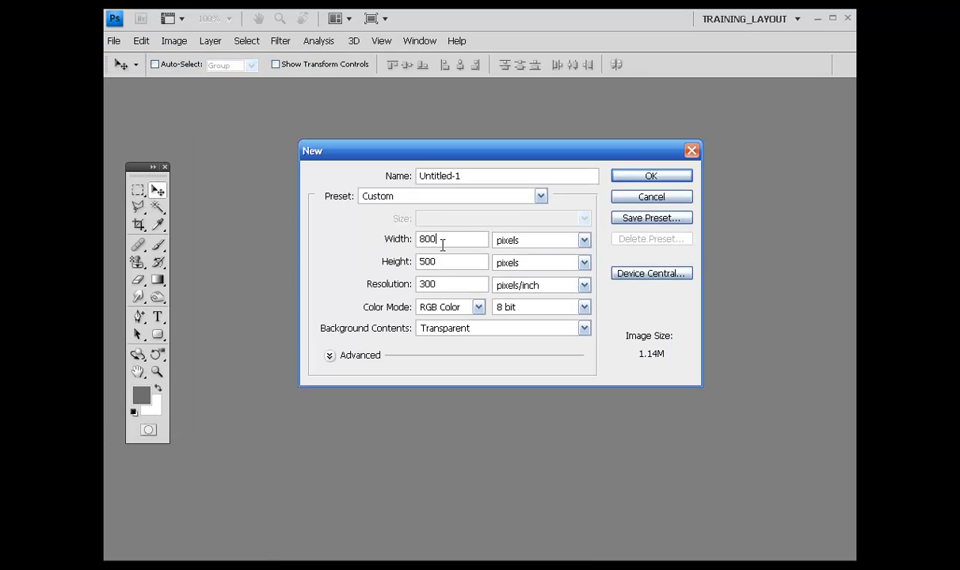
pyautogui.click(449, 261)
pyautogui.click(438, 284)
pyautogui.click(646, 181)
pyautogui.moveTo(959, 297); pyautogui.dragTo(792, 252)
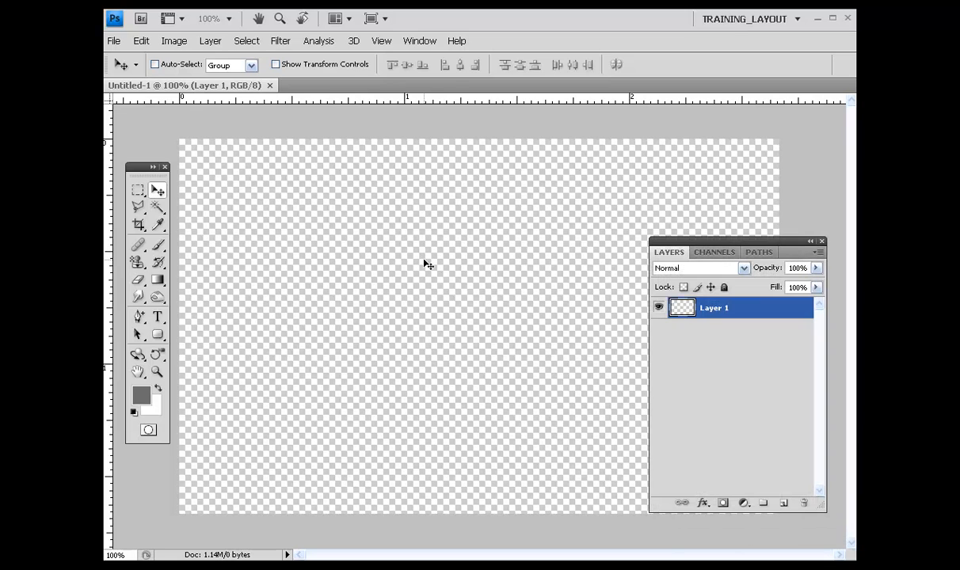
# Set the foreground colour to dark grey #2b2b2b and fill Layer 1 with it at 100% opacity
pyautogui.click(142, 399)
pyautogui.moveTo(353, 311)
pyautogui.mouseDown()
pyautogui.moveTo(330, 317)
pyautogui.moveTo(321, 380)
pyautogui.mouseUp()
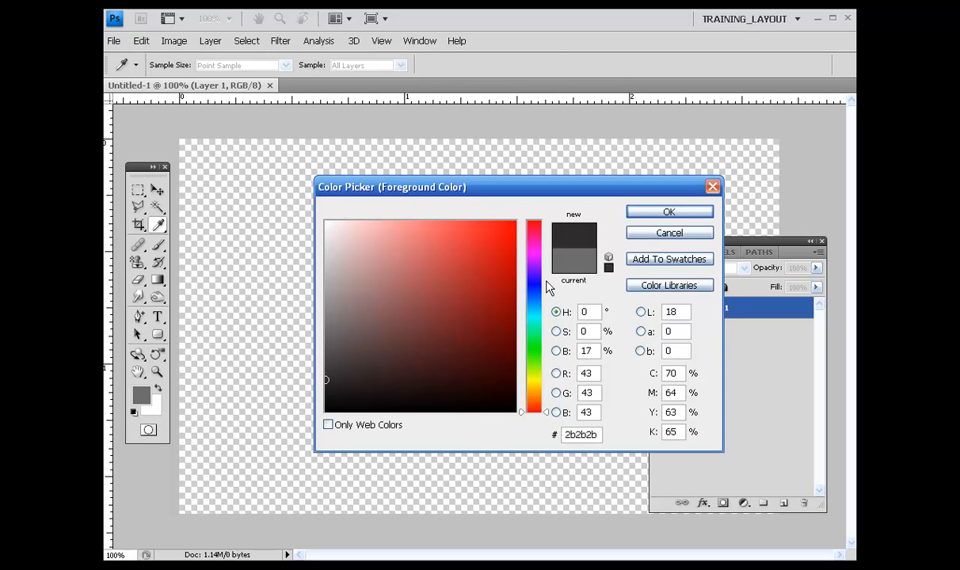
pyautogui.click(669, 212)
pyautogui.press('v')
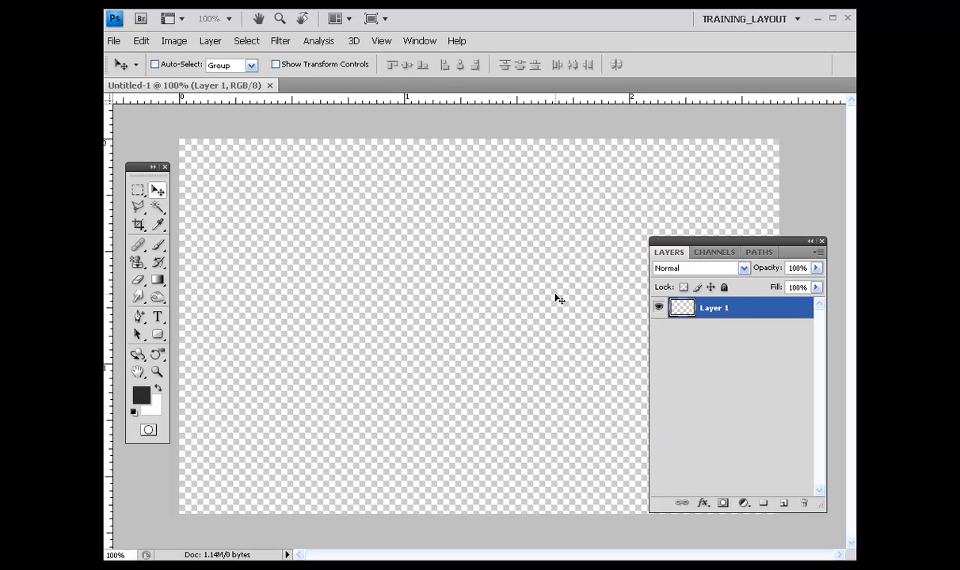
pyautogui.hotkey('shift', 'F5')
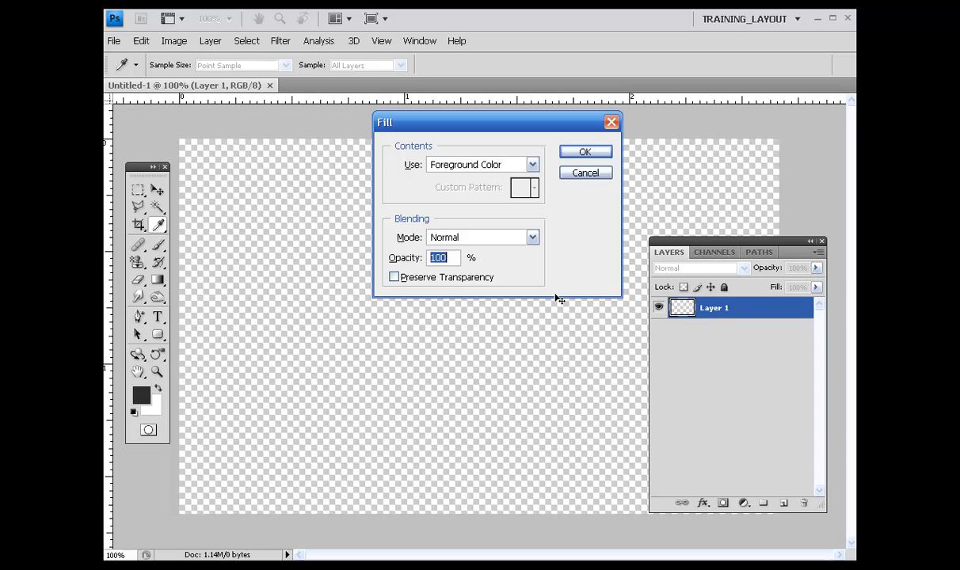
pyautogui.click(585, 153)
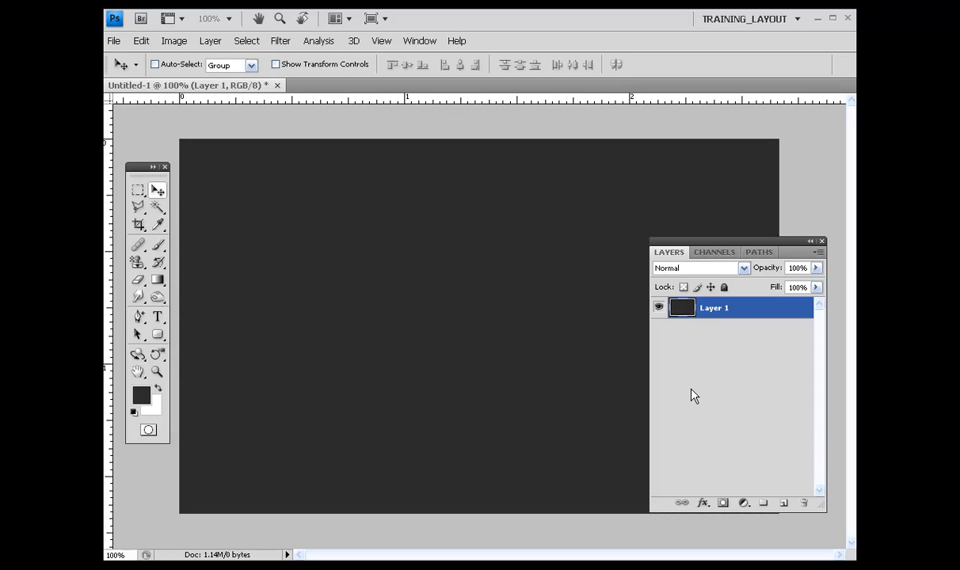
# Add a new layer above the dark fill, naming the filled layer "bg" and the new one "duct tape"
pyautogui.click(781, 504)
pyautogui.click(709, 331)
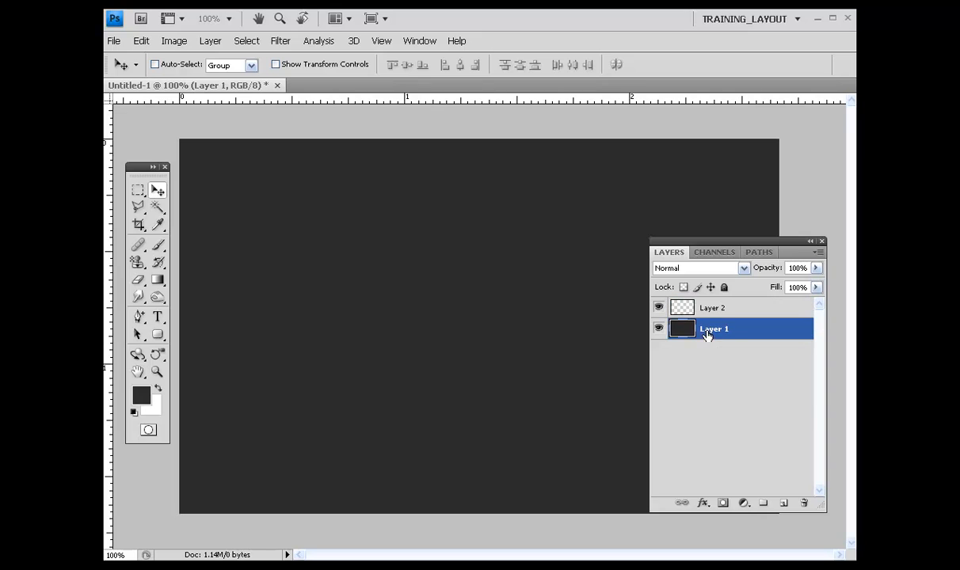
pyautogui.doubleClick(720, 331)
pyautogui.write('bg')
pyautogui.press('Return')
pyautogui.click(712, 311)
pyautogui.doubleClick(712, 311)
pyautogui.write('ud')
pyautogui.write('duct tape')
pyautogui.press('Return')
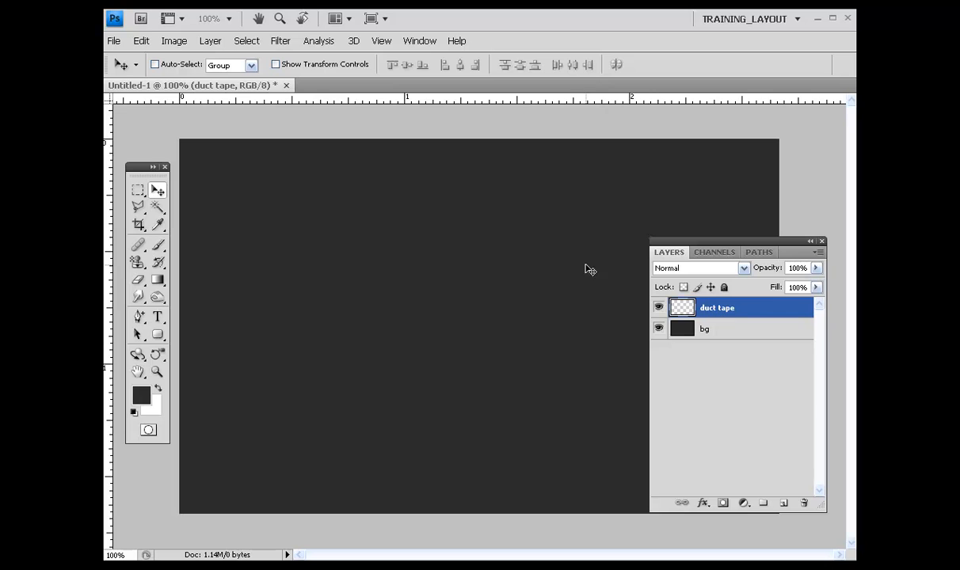
# Select a wide rectangular strip across the middle of the canvas with the Rectangular Marquee, moving the Layers panel clear of it
pyautogui.click(137, 195)
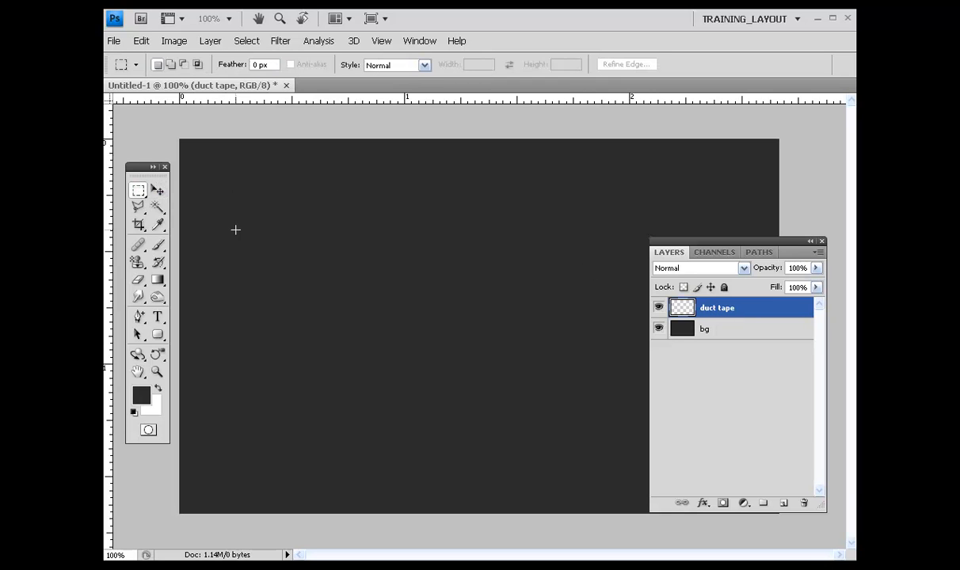
pyautogui.moveTo(628, 360); pyautogui.dragTo(719, 376)
pyautogui.moveTo(717, 240); pyautogui.dragTo(766, 234)
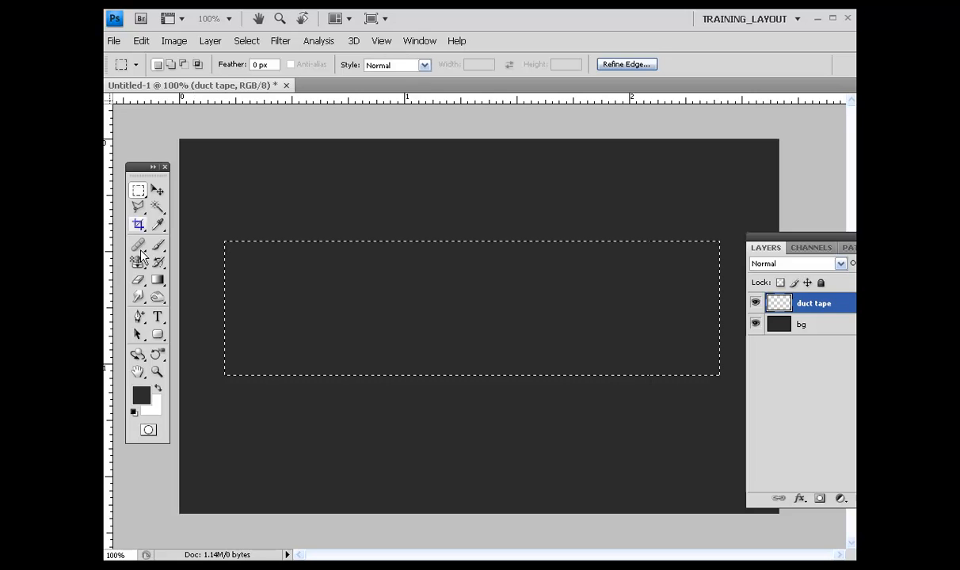
# Set the foreground colour to grey #8a8a8a and fill the strip selection with it on the duct tape layer
pyautogui.click(141, 396)
pyautogui.moveTo(325, 377); pyautogui.dragTo(322, 308)
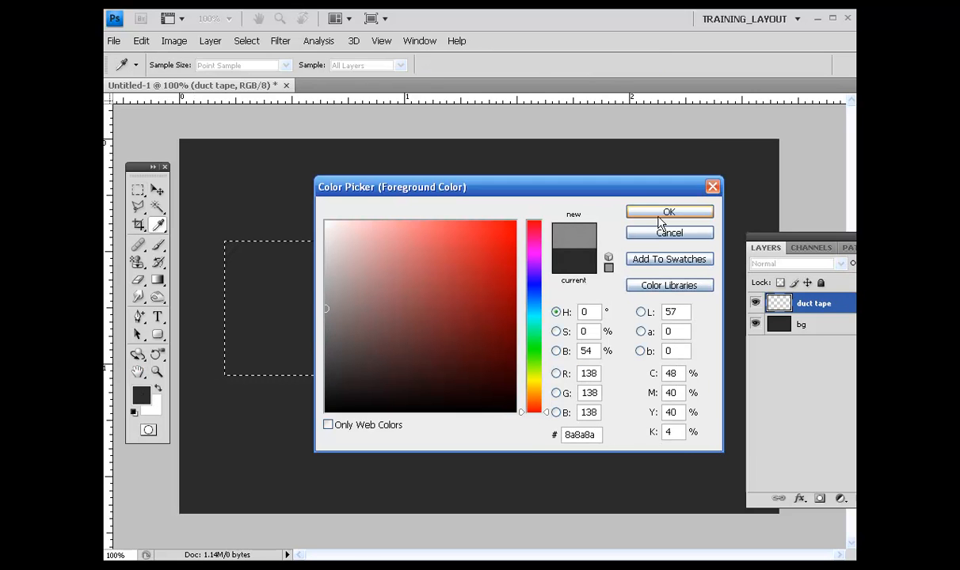
pyautogui.click(668, 212)
pyautogui.press('m')
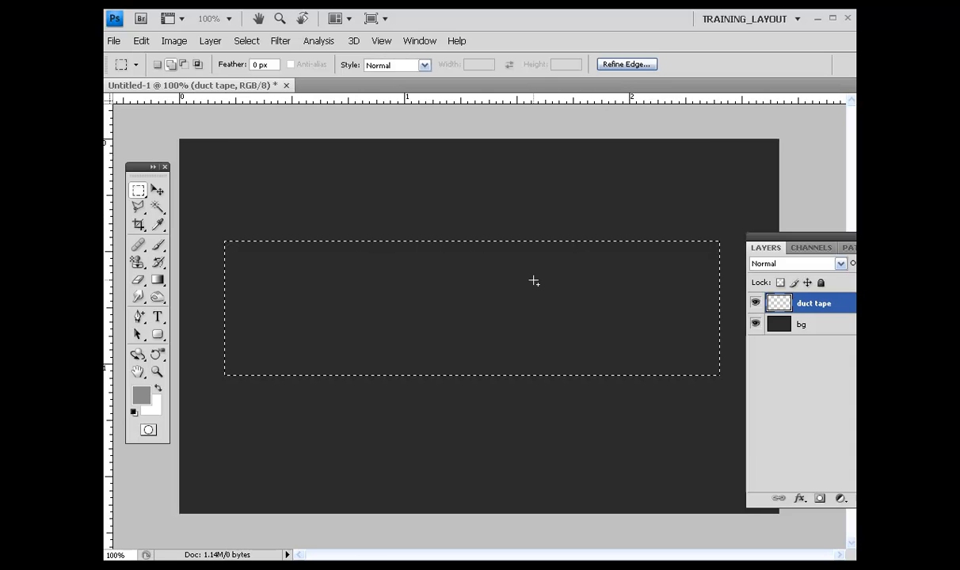
pyautogui.hotkey('shift', 'BackSpace')
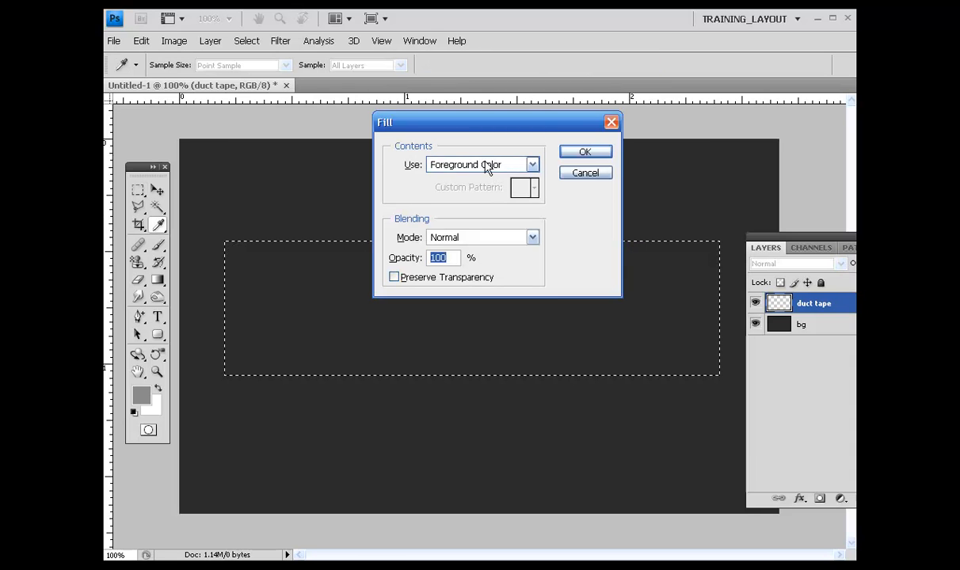
pyautogui.click(585, 152)
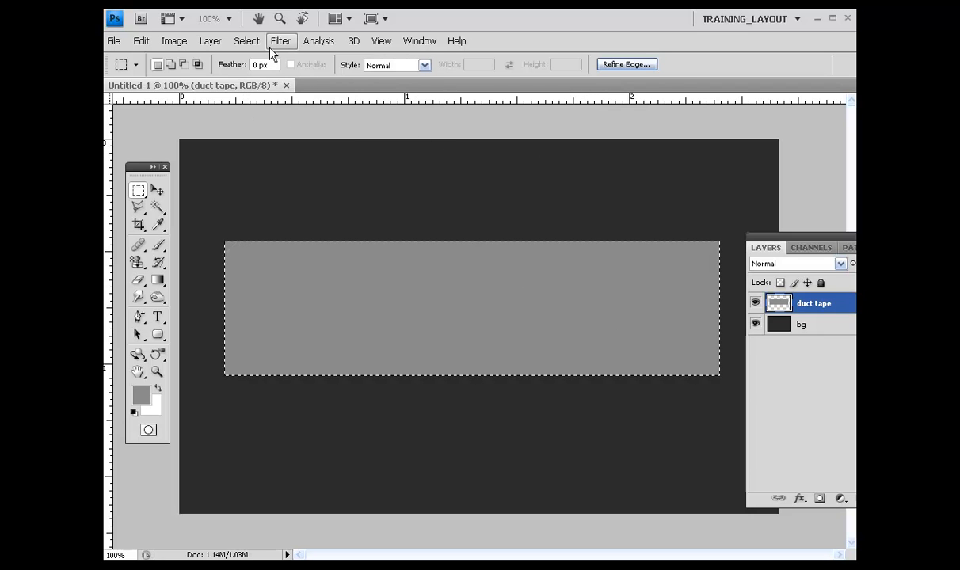
# Apply the Add Noise filter to the grey strip with 5% amount, Uniform distribution and Monochromatic enabled
pyautogui.click(273, 46)
pyautogui.moveTo(351, 191)
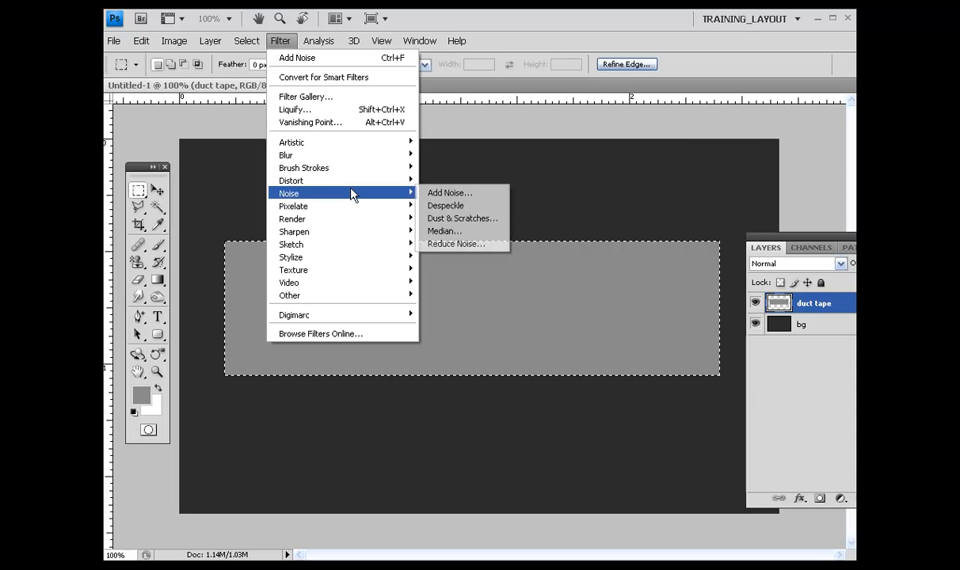
pyautogui.click(433, 195)
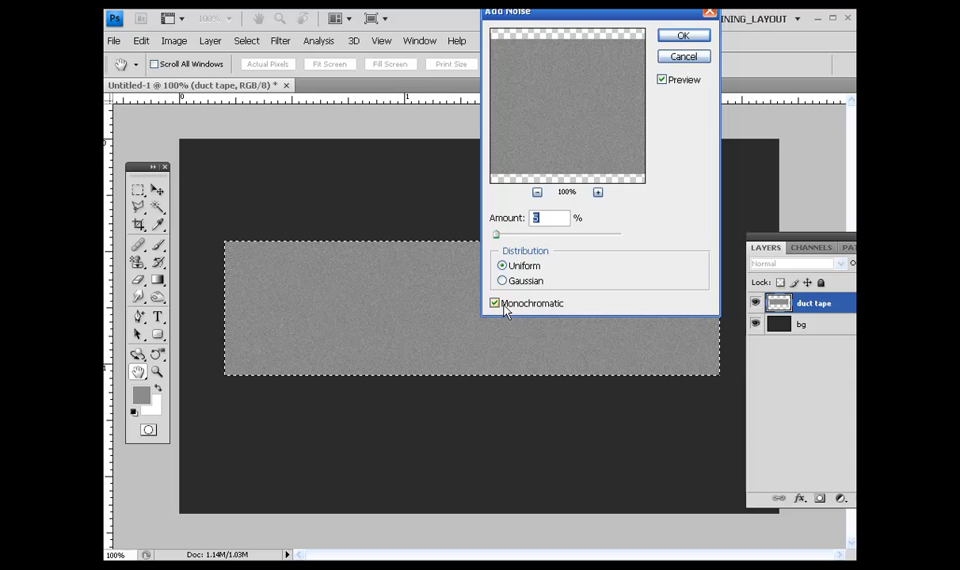
pyautogui.click(683, 36)
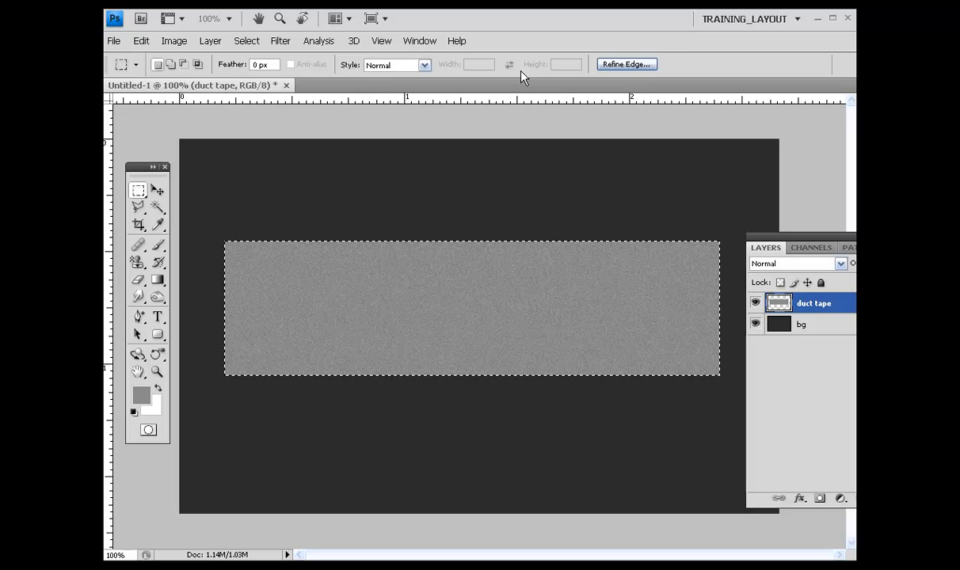
# Start the Texturizer filter on the grey strip with the Canvas texture, 78% scaling and a relief of 5
pyautogui.click(279, 41)
pyautogui.moveTo(335, 220)
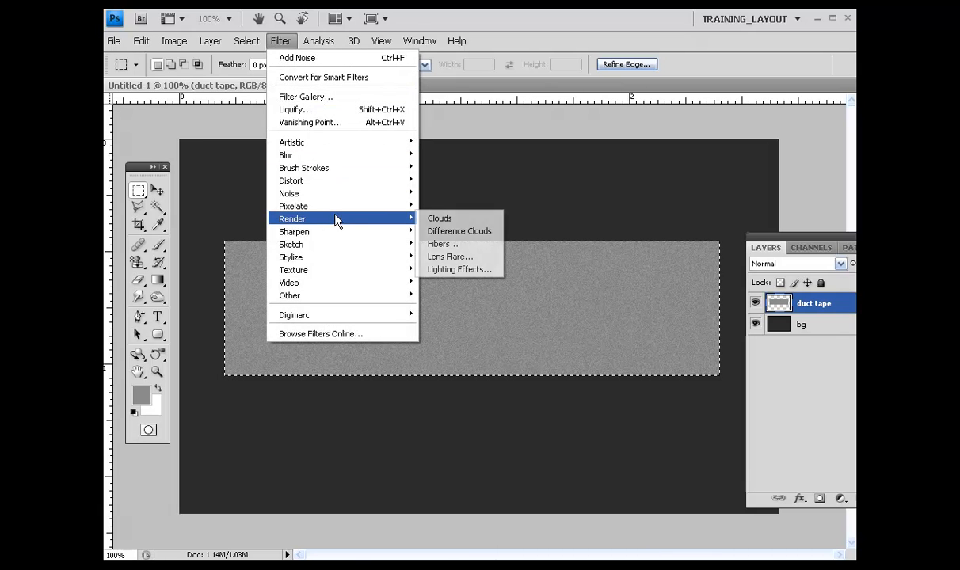
pyautogui.moveTo(364, 271)
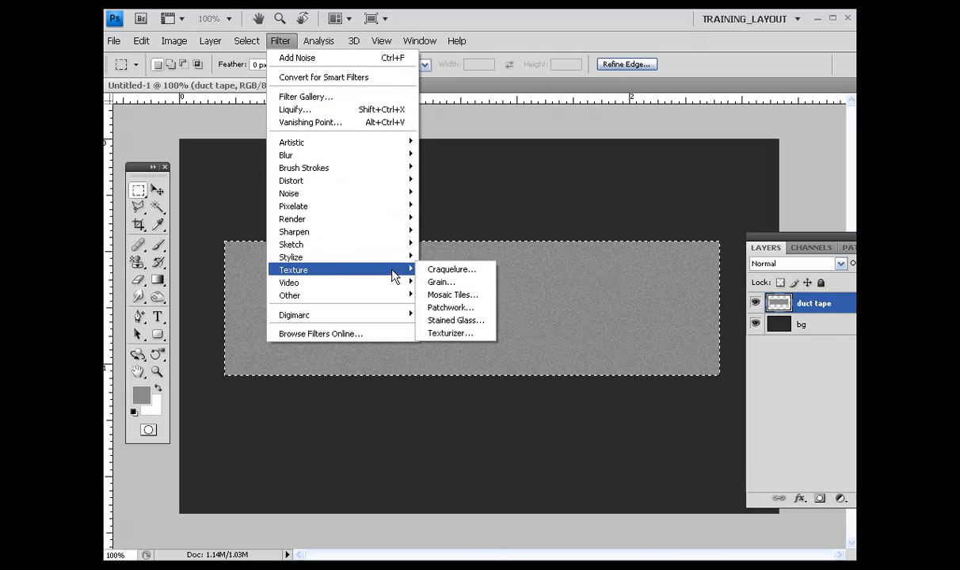
pyautogui.click(455, 333)
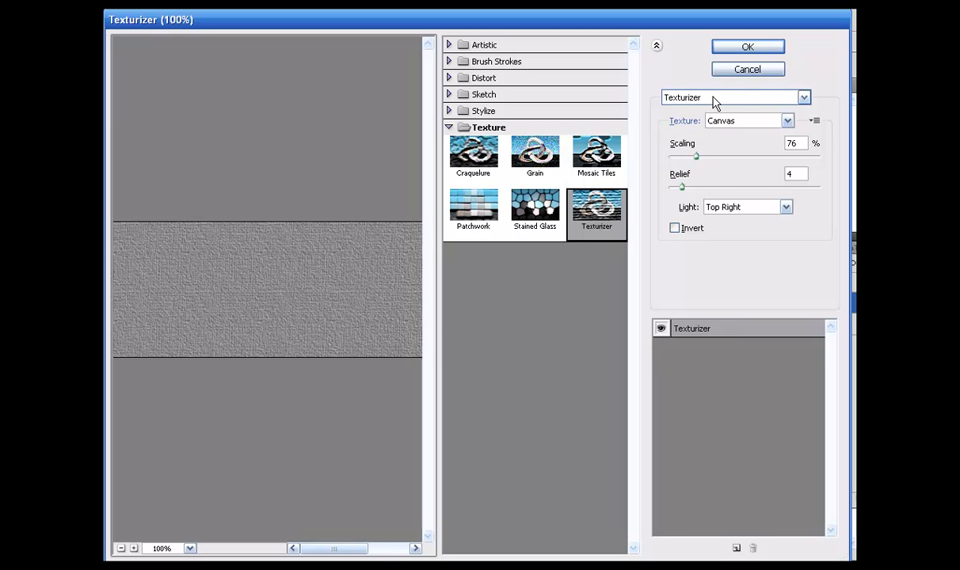
pyautogui.click(787, 121)
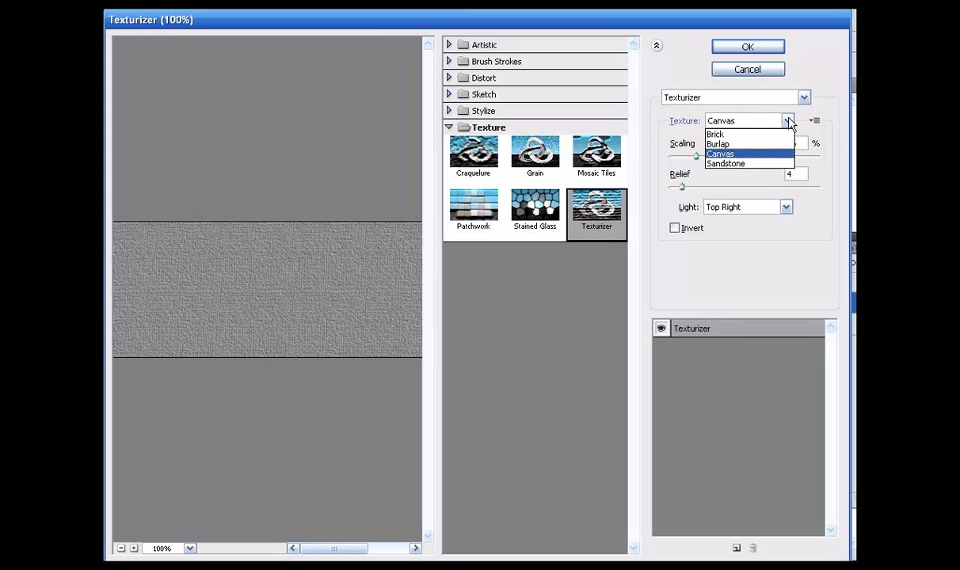
pyautogui.click(736, 153)
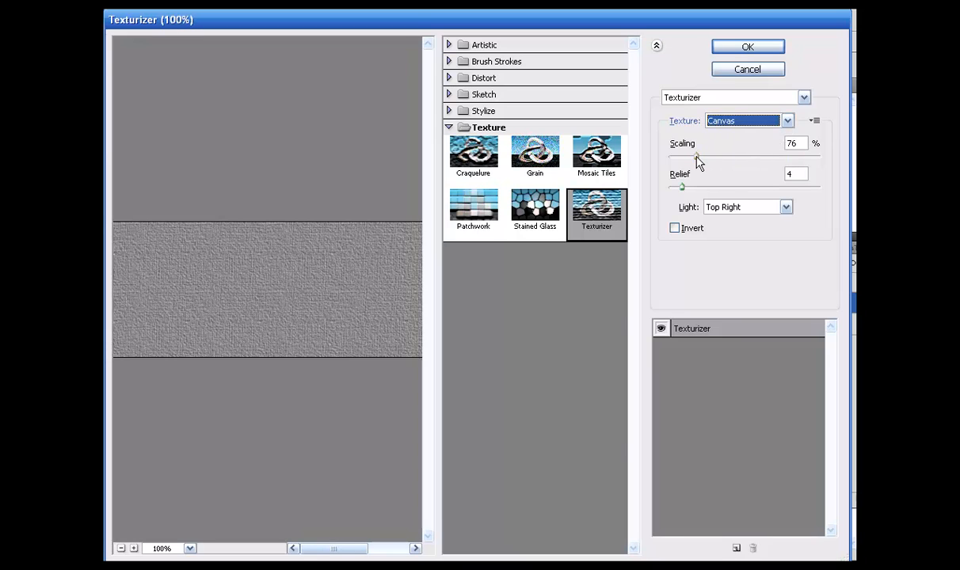
pyautogui.moveTo(695, 159)
pyautogui.mouseDown()
pyautogui.moveTo(715, 156)
pyautogui.moveTo(699, 163)
pyautogui.mouseUp()
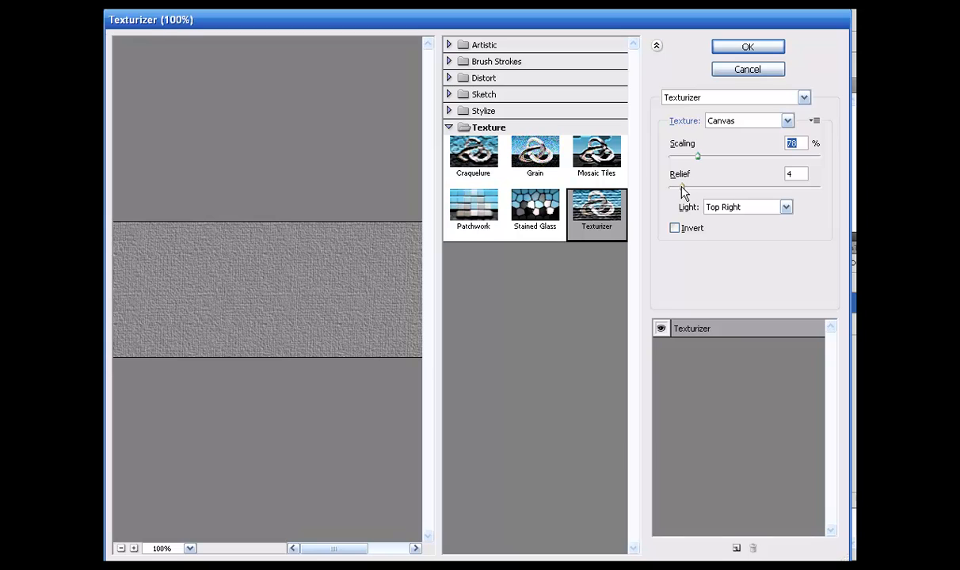
pyautogui.moveTo(686, 186)
pyautogui.mouseDown()
pyautogui.moveTo(697, 182)
pyautogui.moveTo(689, 183)
pyautogui.mouseUp()
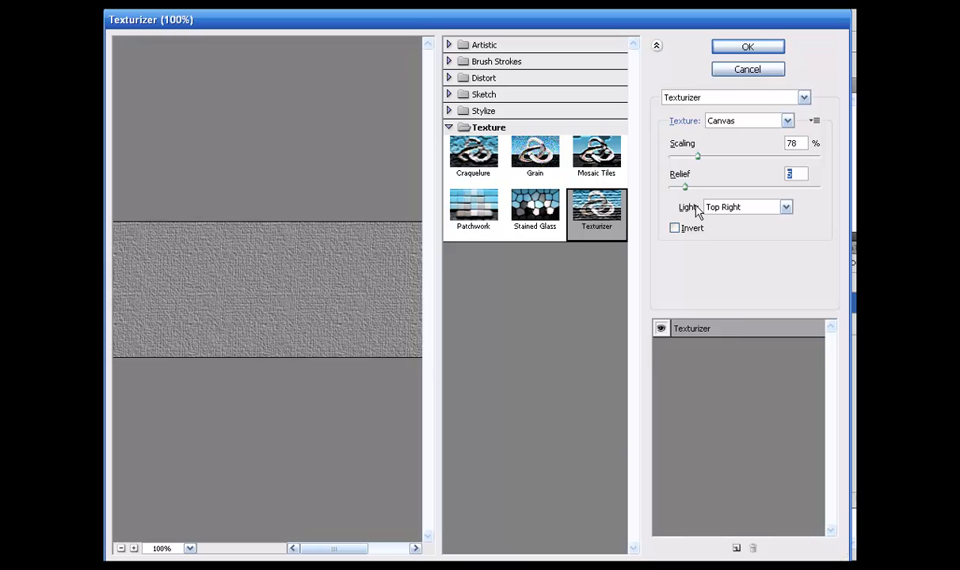
# Set the Texturizer light direction to Top Left and apply the filter to the strip
pyautogui.click(784, 207)
pyautogui.click(729, 258)
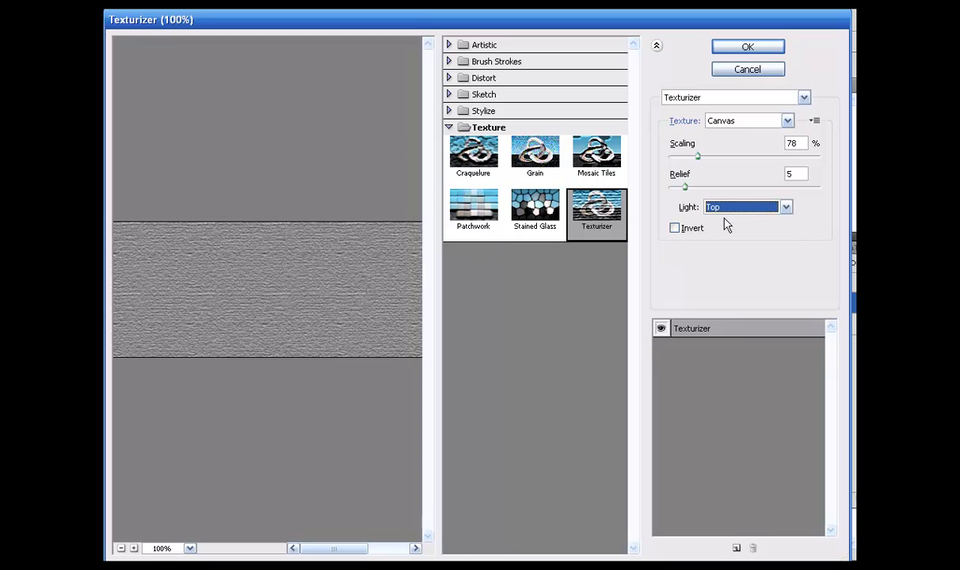
pyautogui.click(784, 207)
pyautogui.click(776, 251)
pyautogui.click(748, 47)
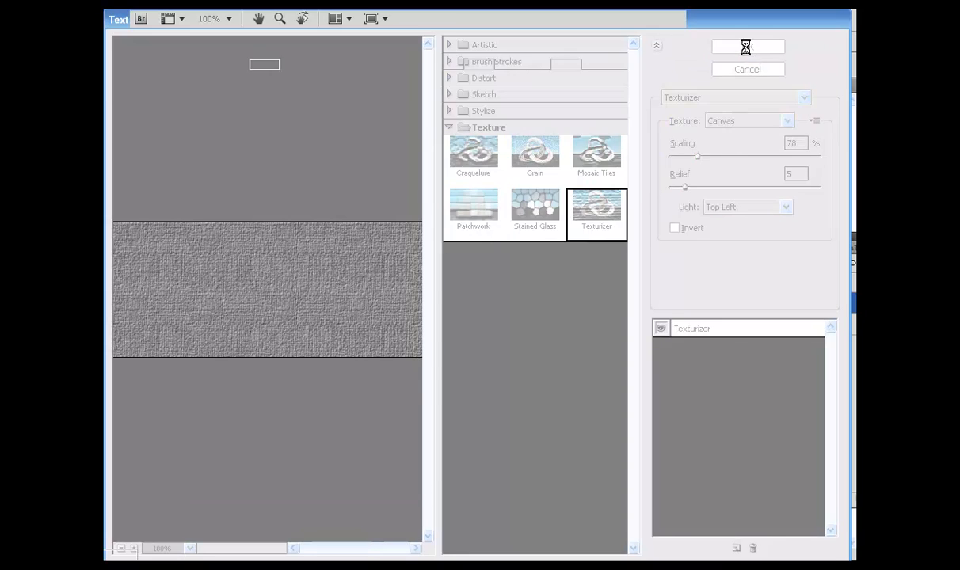
# Give the duct tape layer a Bevel and Emboss with 3% depth, 0 px size, 55% highlight opacity and 30% shadow opacity
pyautogui.moveTo(827, 236); pyautogui.dragTo(775, 165)
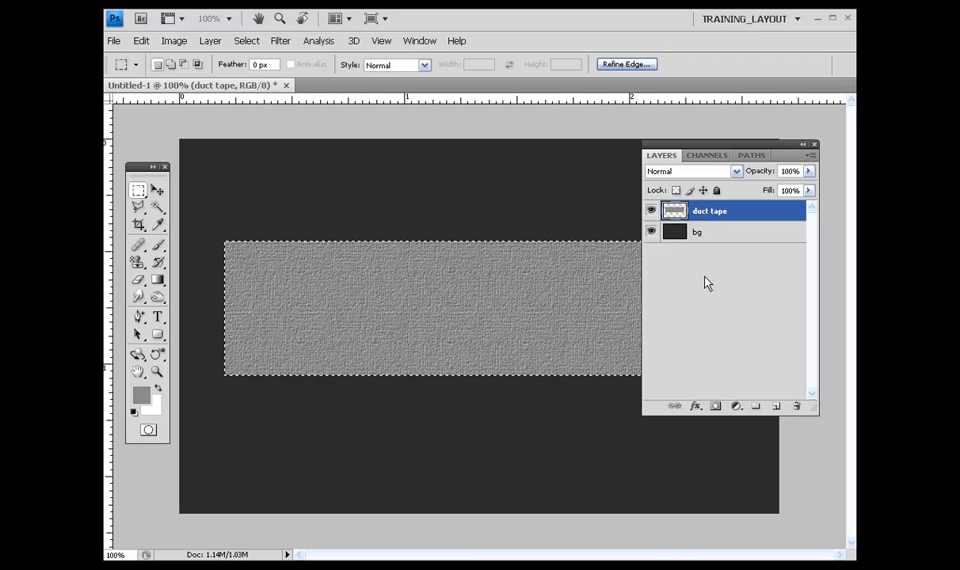
pyautogui.click(695, 409)
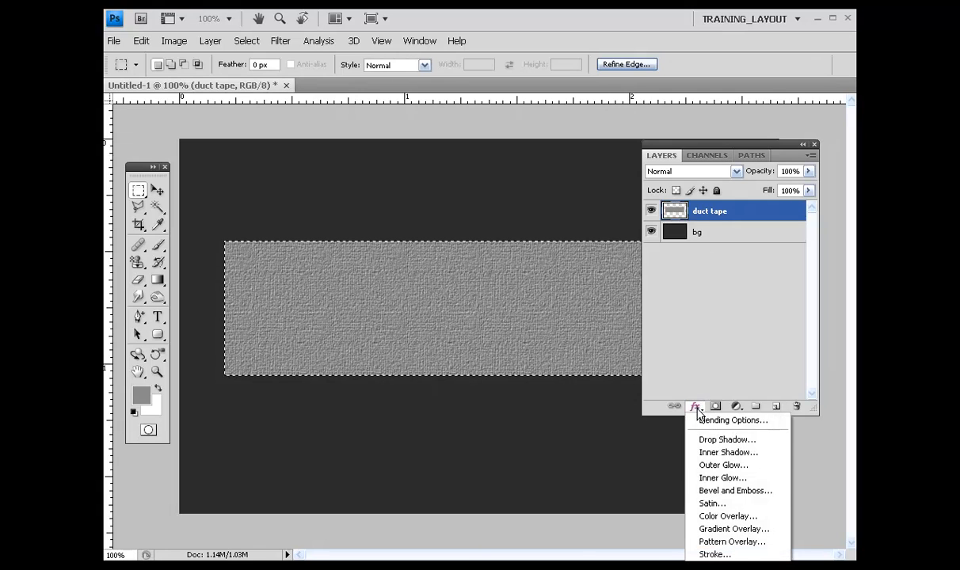
pyautogui.click(734, 491)
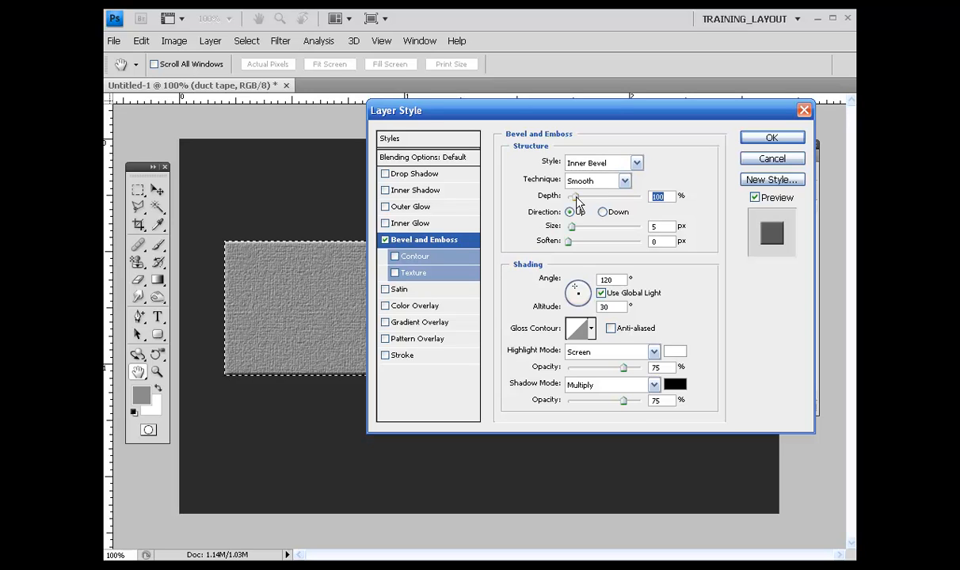
pyautogui.moveTo(577, 202); pyautogui.dragTo(567, 205)
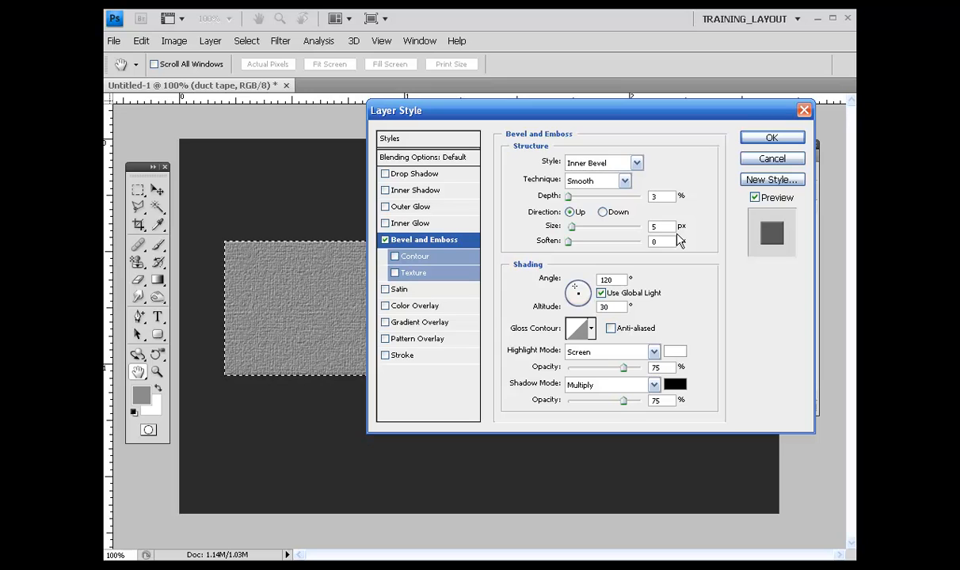
pyautogui.moveTo(571, 229); pyautogui.dragTo(538, 231)
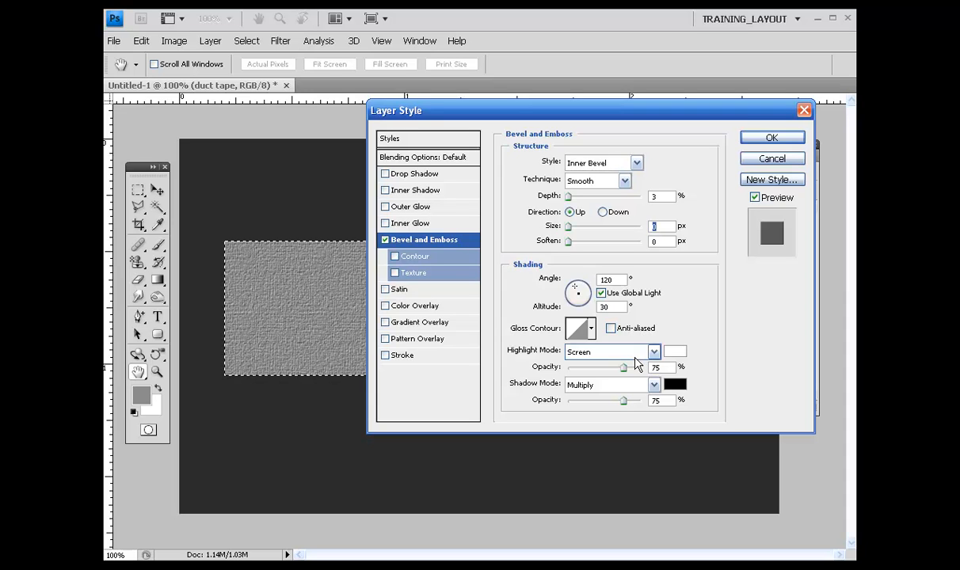
pyautogui.moveTo(623, 367); pyautogui.dragTo(612, 369)
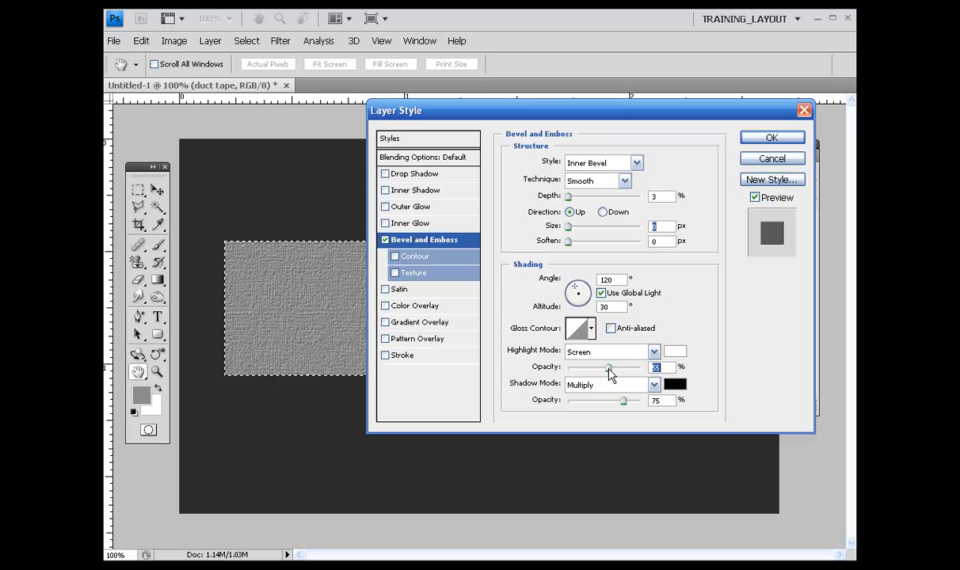
pyautogui.moveTo(623, 401); pyautogui.dragTo(589, 402)
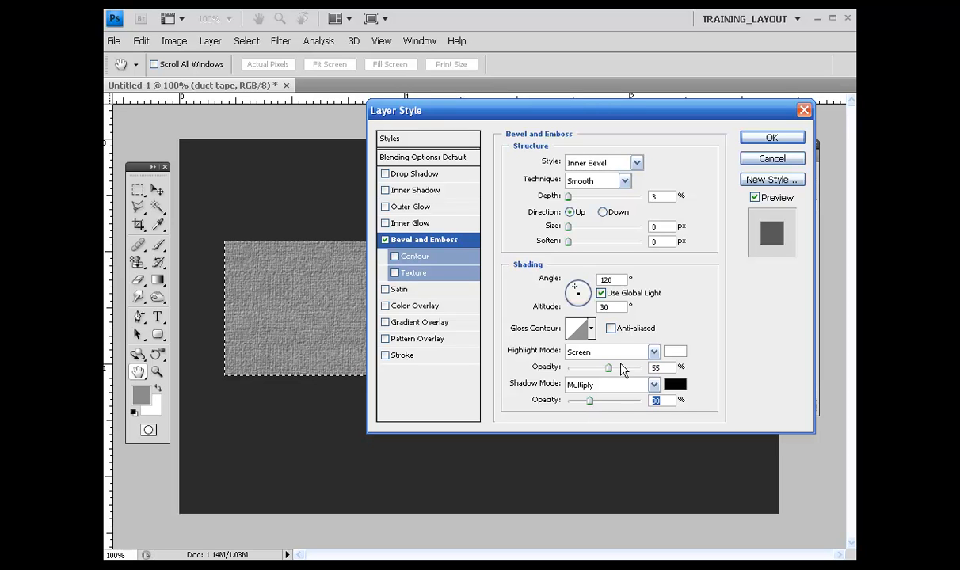
# Enable Texture in the duct tape layer's Bevel and Emboss and choose the white grid-line pattern
pyautogui.click(410, 276)
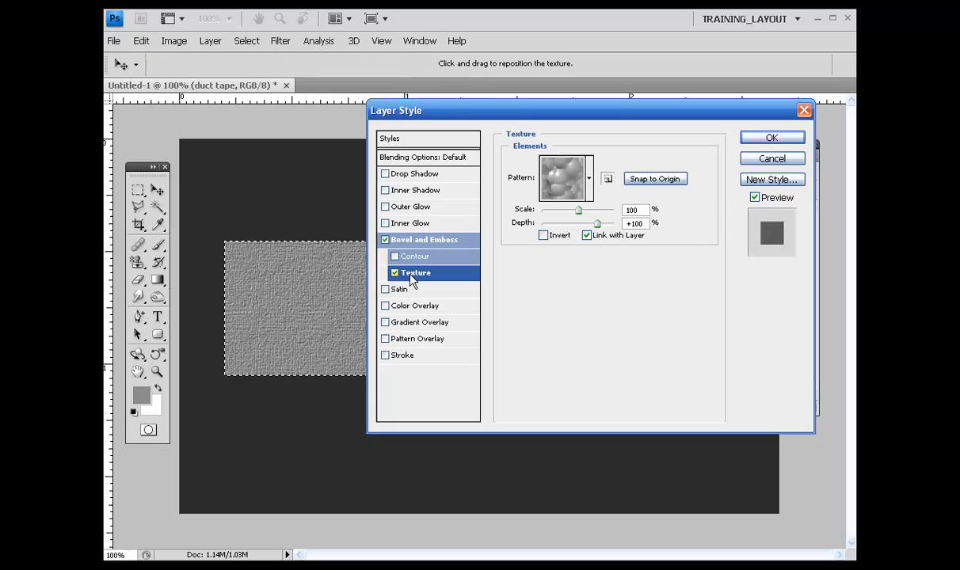
pyautogui.click(589, 180)
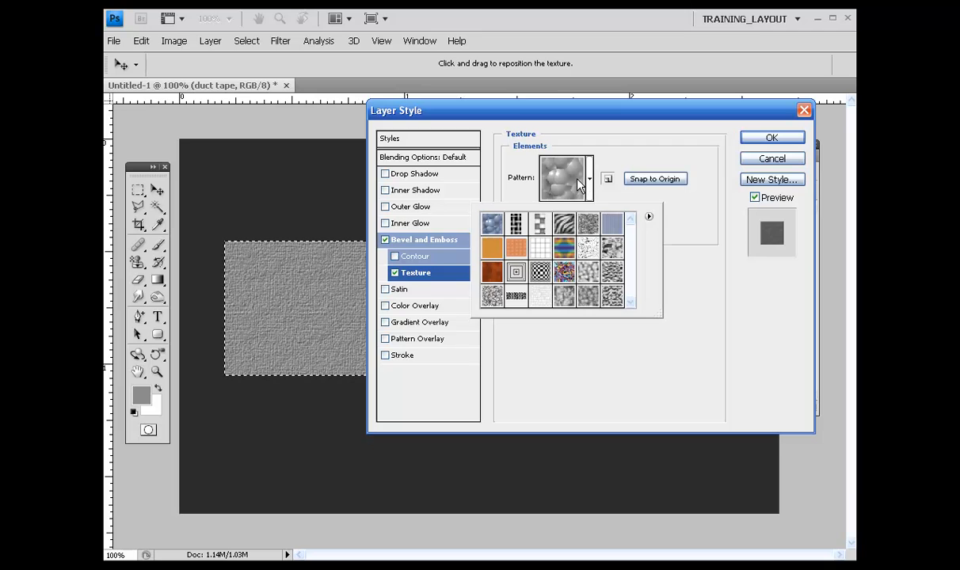
pyautogui.click(649, 217)
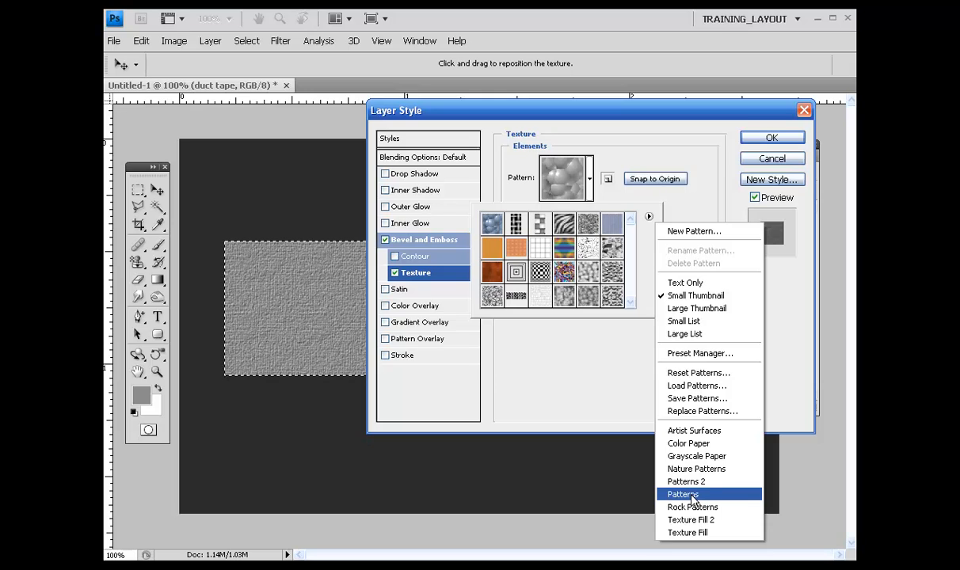
pyautogui.click(541, 250)
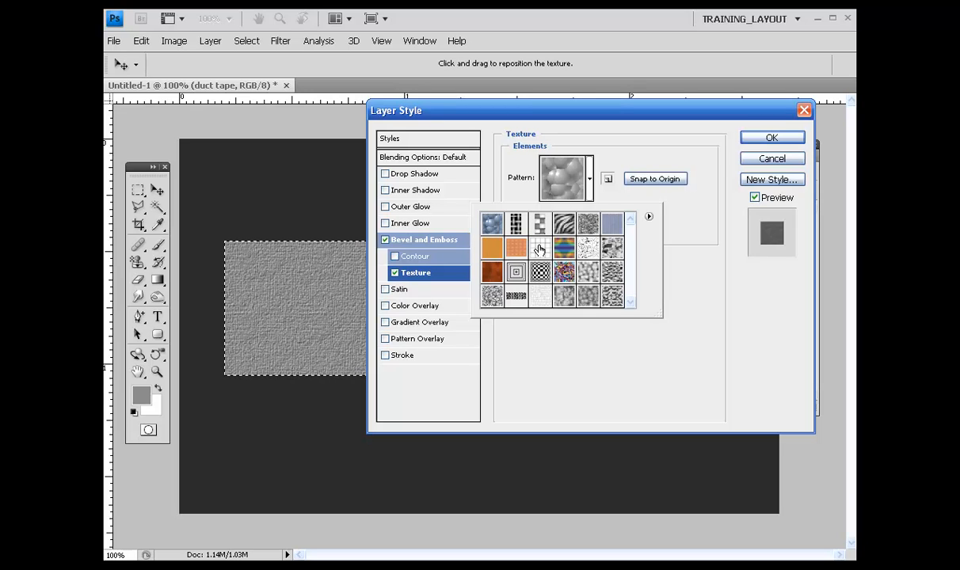
pyautogui.click(540, 250)
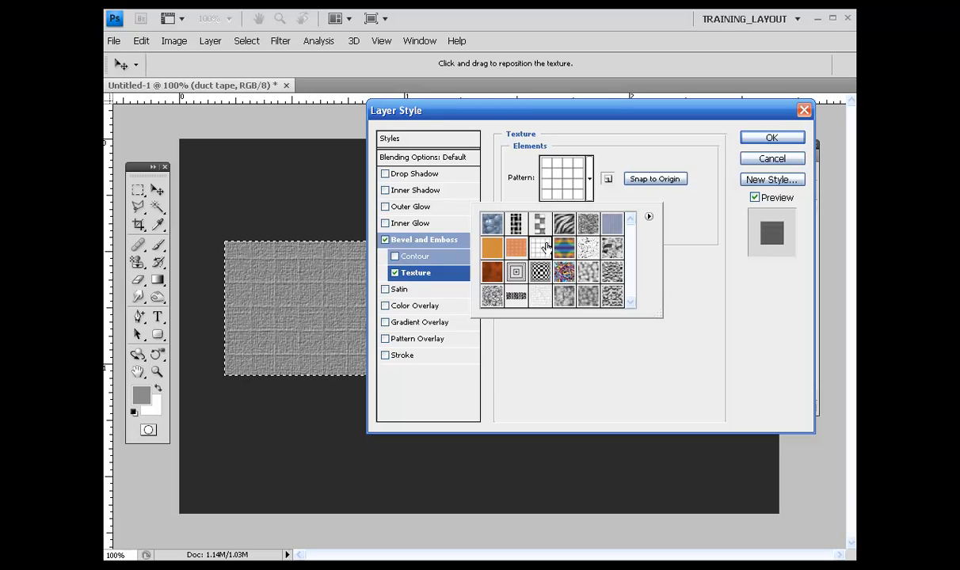
pyautogui.click(666, 302)
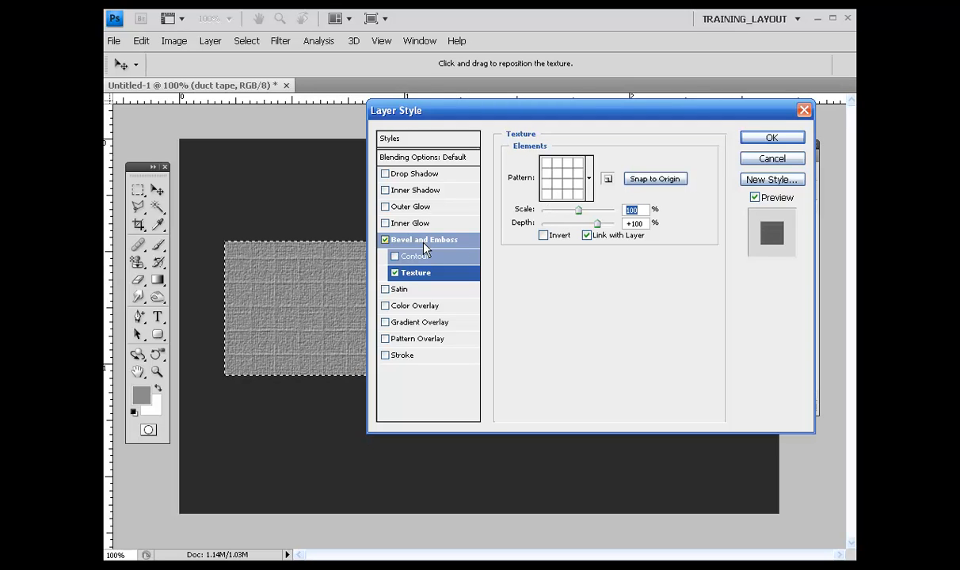
# Set the bevel texture's scale to 19% and its depth to +230%, and apply the layer style
pyautogui.moveTo(577, 215); pyautogui.dragTo(554, 216)
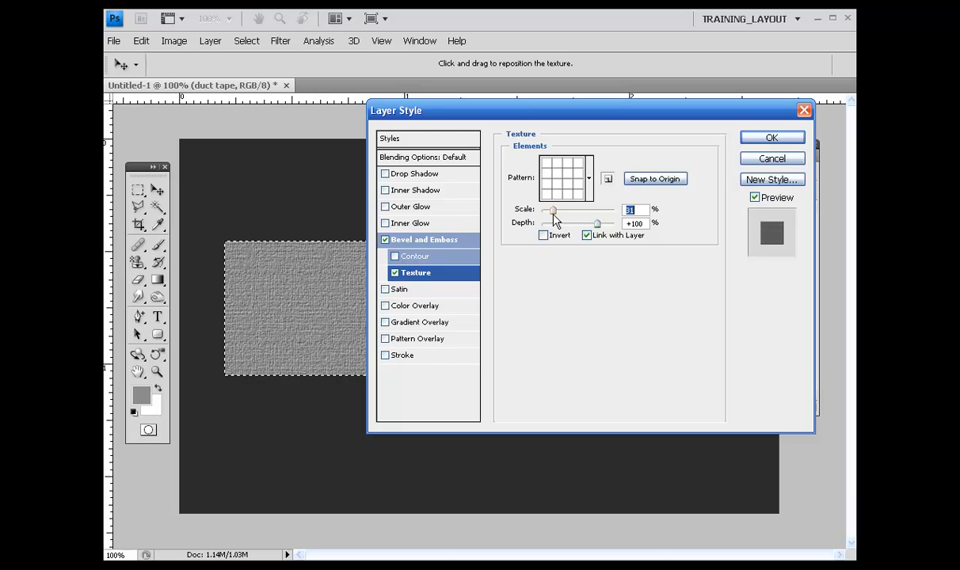
pyautogui.moveTo(554, 219); pyautogui.dragTo(555, 221)
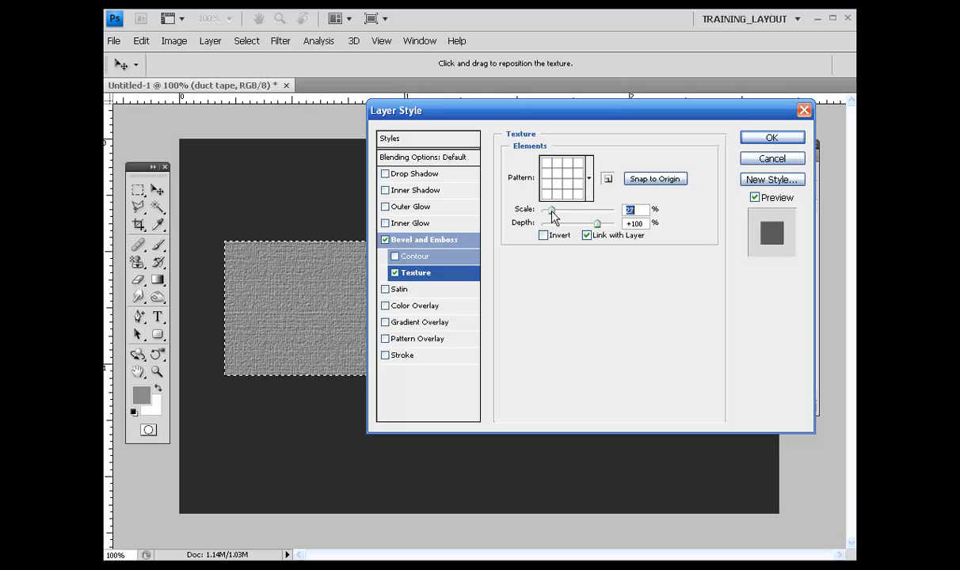
pyautogui.moveTo(549, 214); pyautogui.dragTo(548, 216)
pyautogui.moveTo(596, 224); pyautogui.dragTo(601, 224)
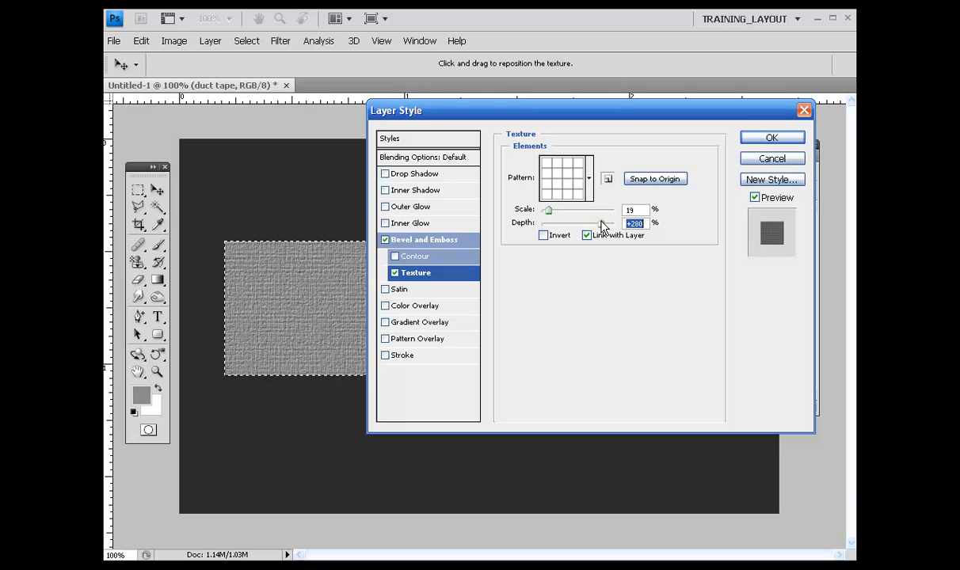
pyautogui.moveTo(600, 223); pyautogui.dragTo(647, 228)
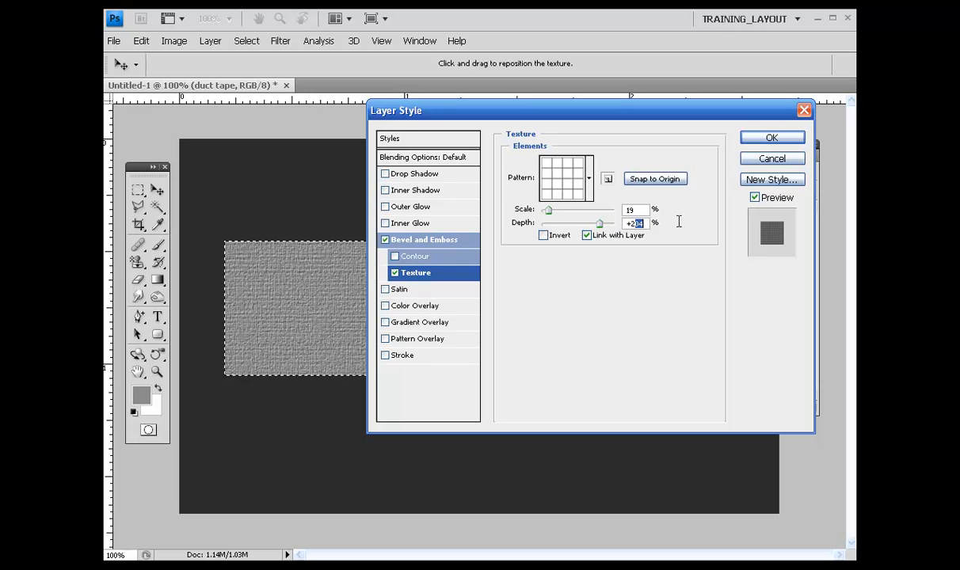
pyautogui.write('50')
pyautogui.moveTo(633, 224); pyautogui.dragTo(681, 224)
pyautogui.write('30')
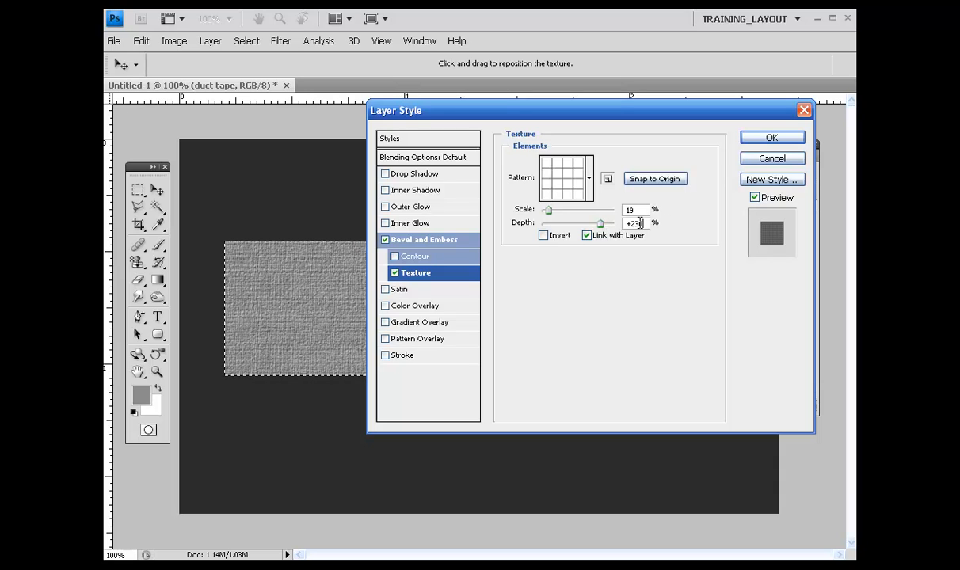
pyautogui.click(772, 140)
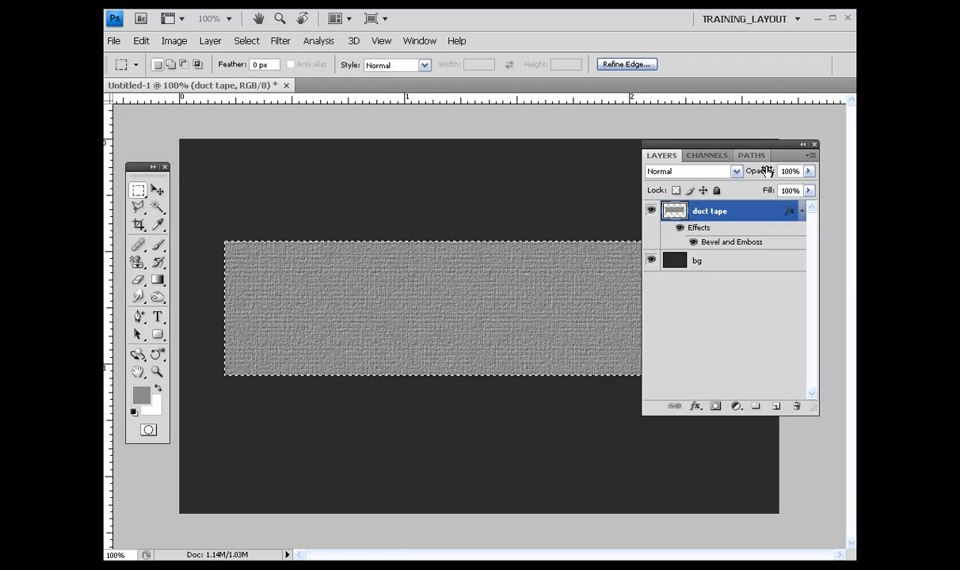
# Cut a jagged torn edge into the tape's left end with a freehand Lasso selection, and deselect
pyautogui.moveTo(780, 161)
pyautogui.mouseDown()
pyautogui.moveTo(795, 333)
pyautogui.moveTo(775, 178)
pyautogui.mouseUp()
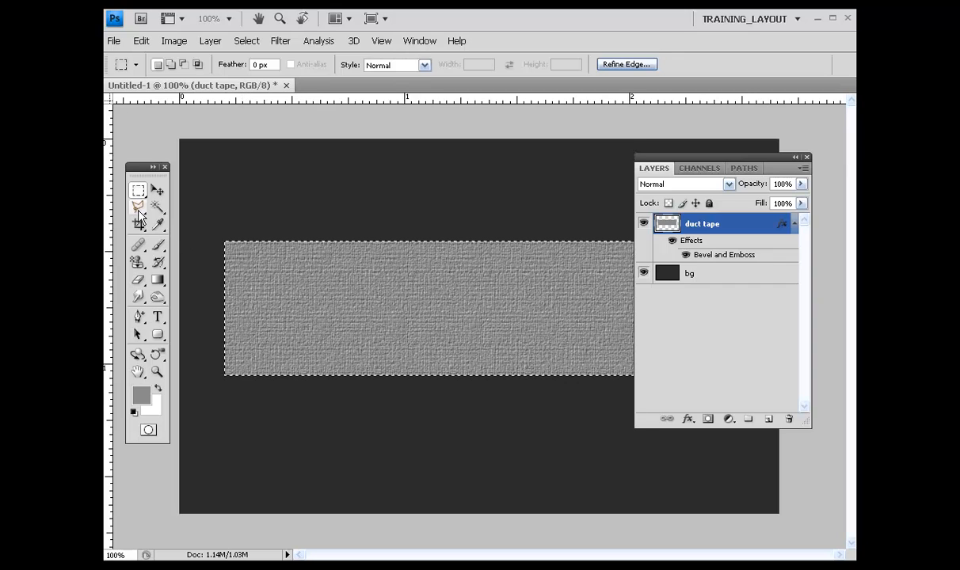
pyautogui.moveTo(139, 208)
pyautogui.mouseDown()
pyautogui.moveTo(188, 221)
pyautogui.moveTo(180, 204)
pyautogui.moveTo(223, 240)
pyautogui.mouseUp()
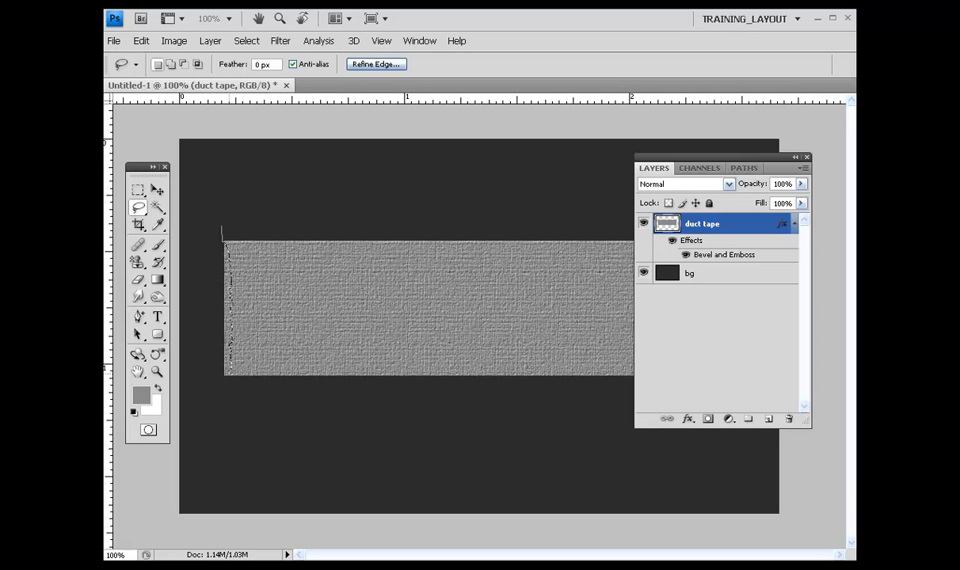
pyautogui.moveTo(219, 378); pyautogui.dragTo(216, 380)
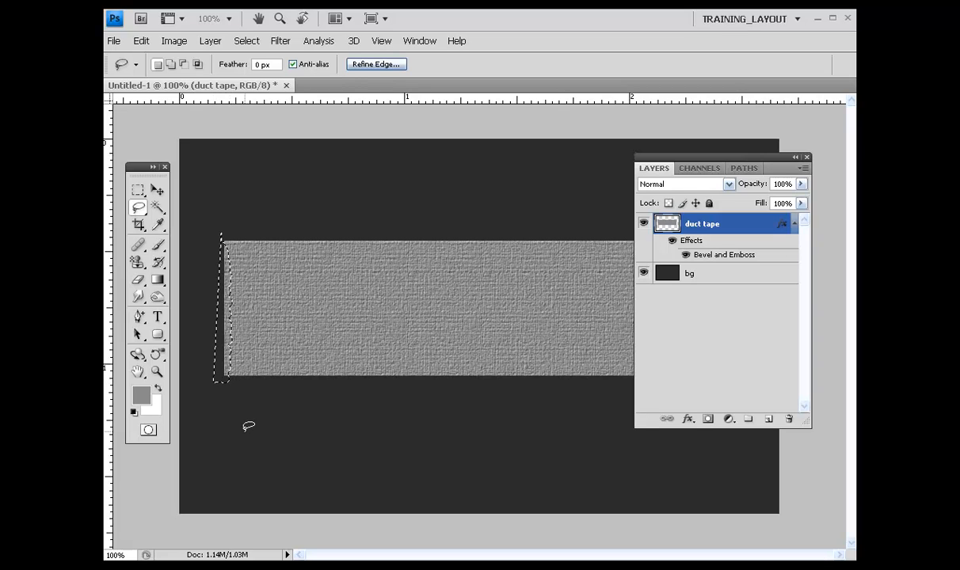
pyautogui.press('Delete')
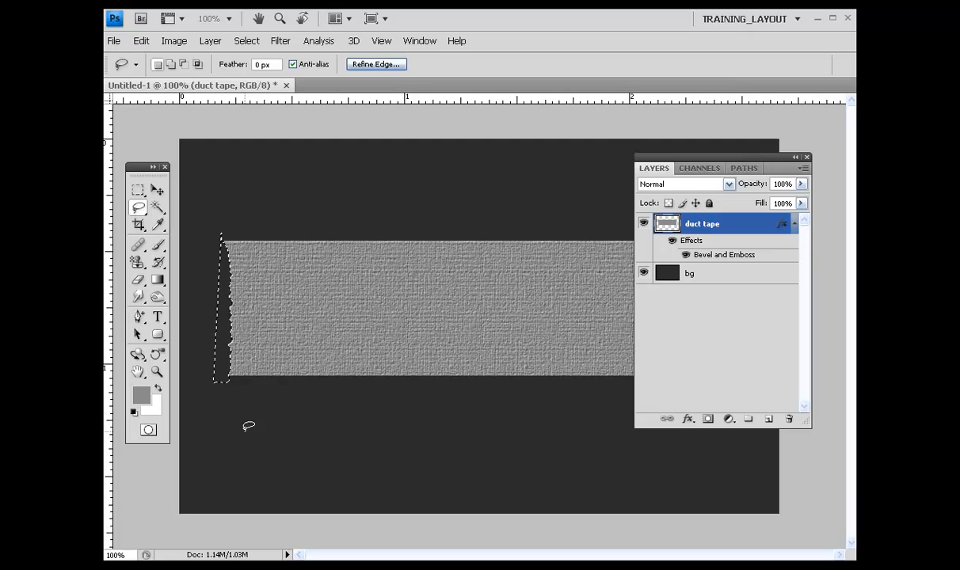
pyautogui.hotkey('ctrl', 'd')
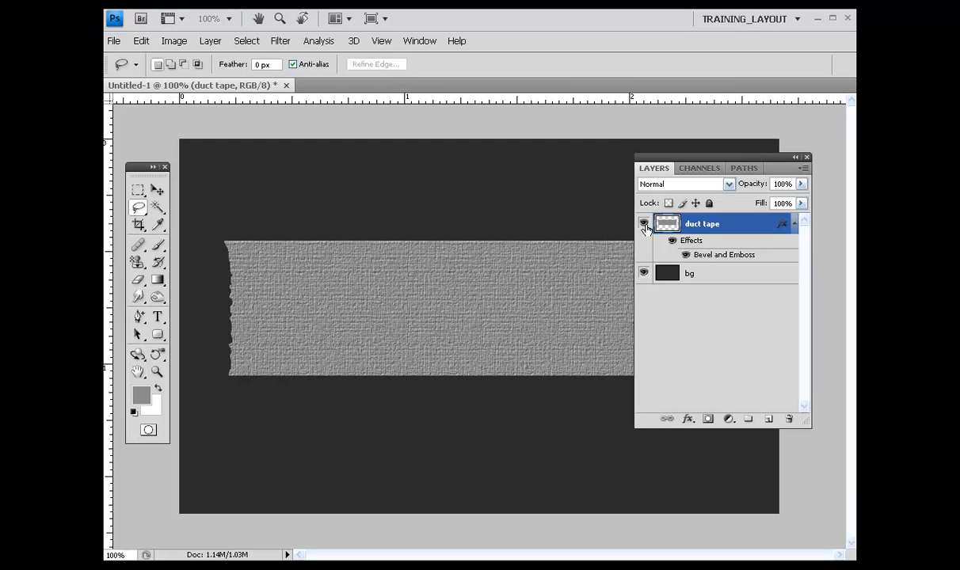
# Cut a slanted, jagged torn edge off the tape's right end with a freehand Lasso selection, and deselect
pyautogui.moveTo(780, 173); pyautogui.dragTo(442, 184)
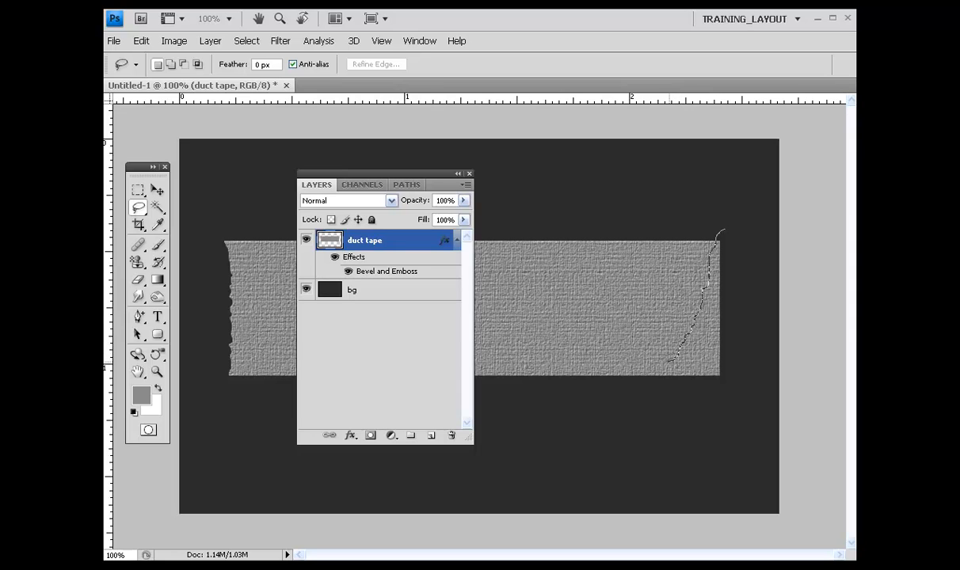
pyautogui.moveTo(649, 381); pyautogui.dragTo(766, 390)
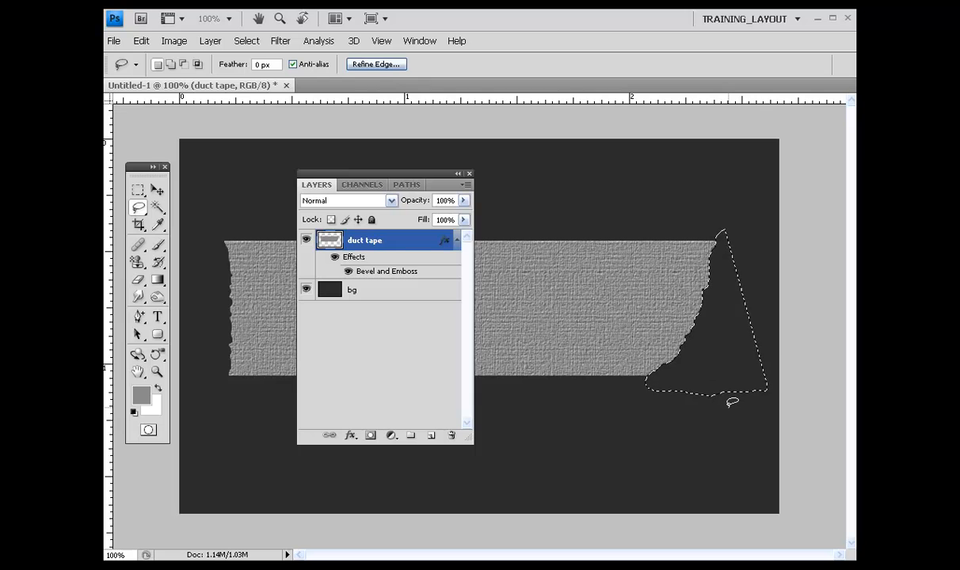
pyautogui.press('Delete')
pyautogui.hotkey('ctrl', 'd')
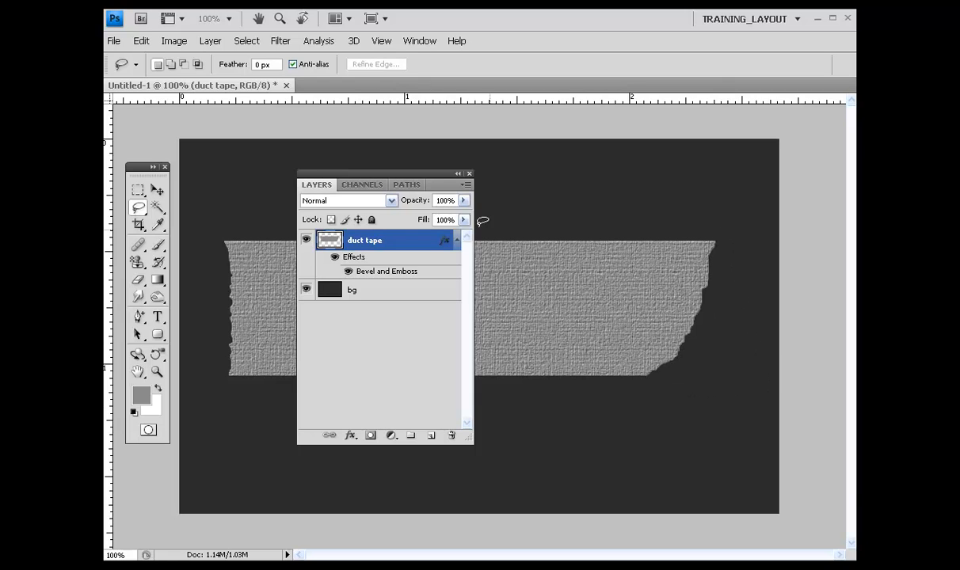
# Load the outline of the duct tape layer as a selection and uncover the whole strip
pyautogui.moveTo(410, 173); pyautogui.dragTo(774, 188)
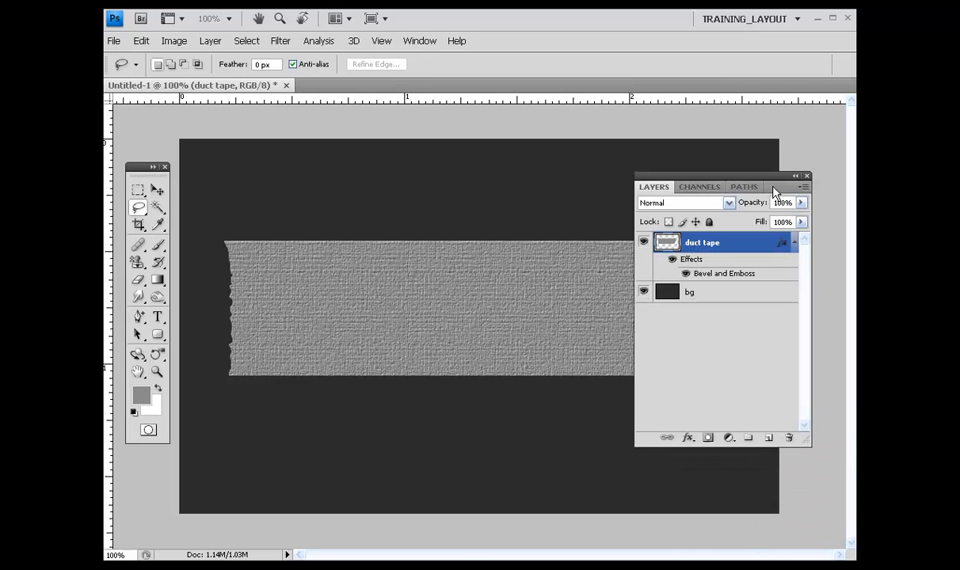
pyautogui.keyDown('ctrl'); pyautogui.click(666, 243); pyautogui.keyUp('ctrl')
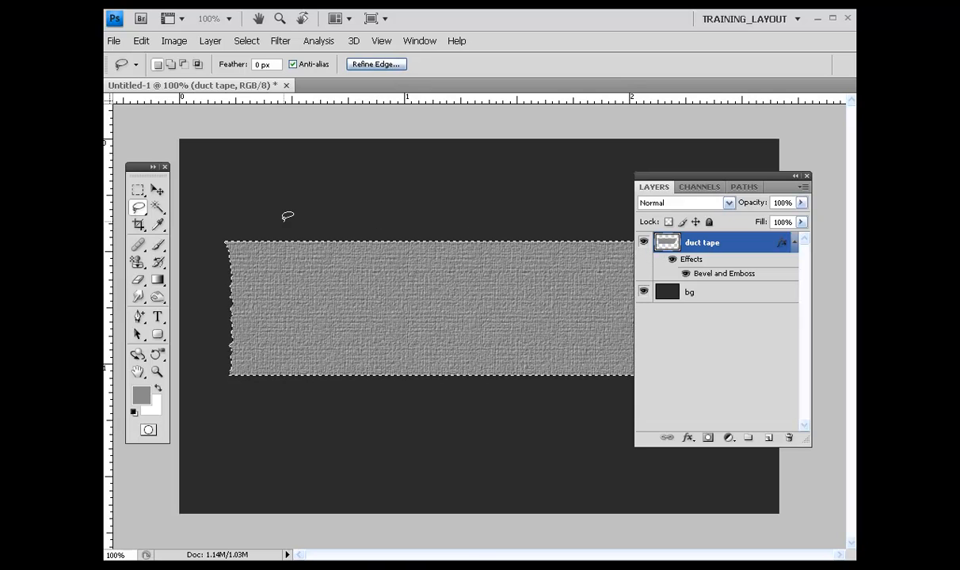
pyautogui.moveTo(774, 193); pyautogui.dragTo(866, 207)
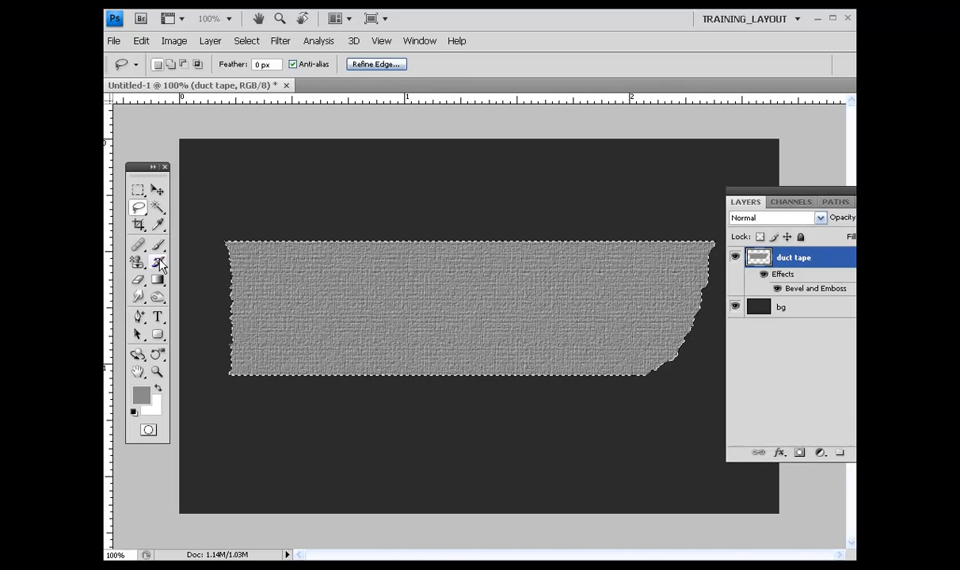
# Darken the tape's left end and lower edge with the Burn tool in the Shadows range, raising exposure to 35%
pyautogui.click(158, 297)
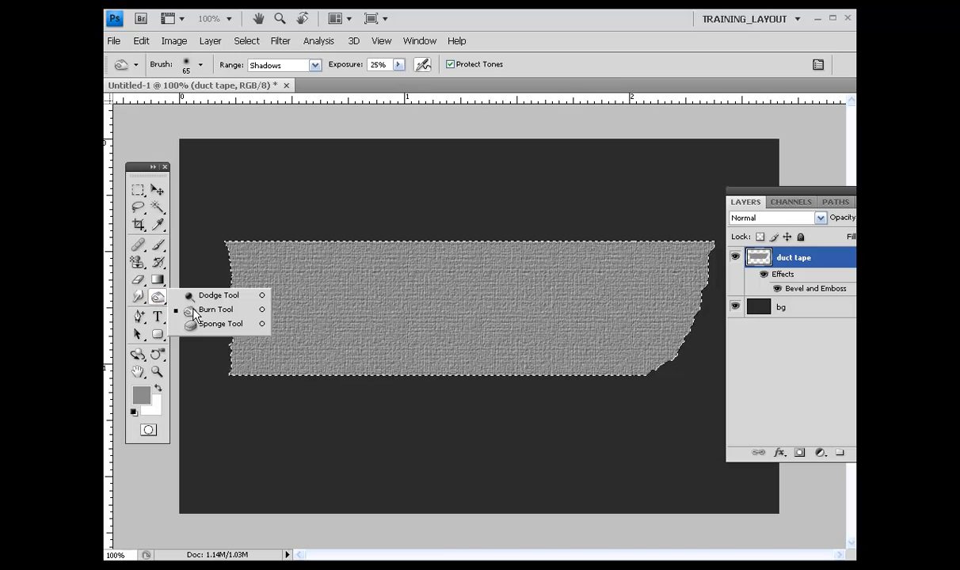
pyautogui.click(190, 309)
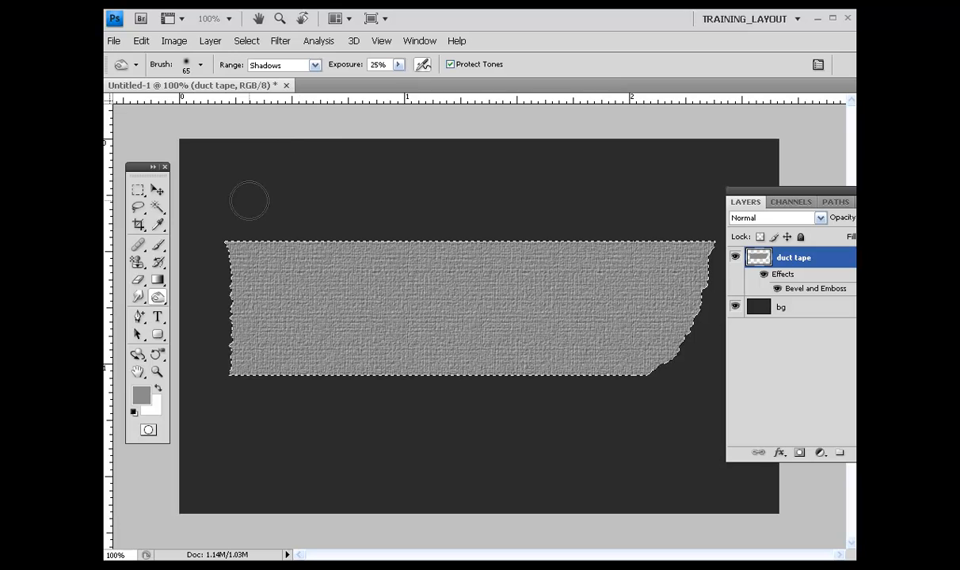
pyautogui.moveTo(224, 240)
pyautogui.mouseDown()
pyautogui.moveTo(237, 341)
pyautogui.moveTo(274, 277)
pyautogui.mouseUp()
pyautogui.click(398, 64)
pyautogui.moveTo(395, 79); pyautogui.dragTo(408, 88)
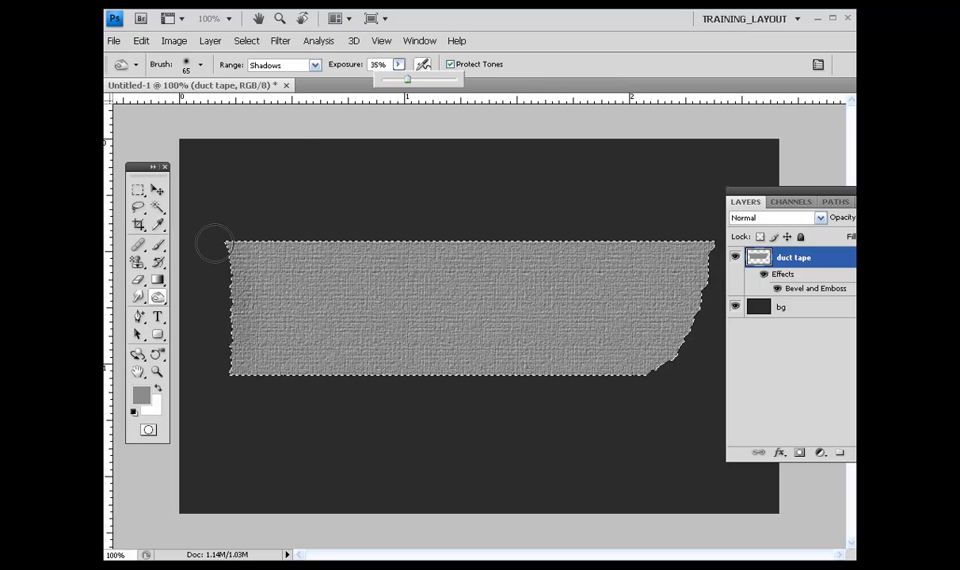
pyautogui.click(228, 256)
pyautogui.moveTo(224, 268)
pyautogui.mouseDown()
pyautogui.moveTo(244, 416)
pyautogui.moveTo(257, 383)
pyautogui.moveTo(269, 383)
pyautogui.moveTo(256, 380)
pyautogui.moveTo(295, 389)
pyautogui.moveTo(308, 386)
pyautogui.moveTo(263, 384)
pyautogui.moveTo(339, 379)
pyautogui.moveTo(387, 392)
pyautogui.moveTo(394, 380)
pyautogui.moveTo(380, 379)
pyautogui.moveTo(457, 360)
pyautogui.mouseUp()
# Raise the Burn exposure to 46% and darken uneven patches along the tape's upper and lower edges and upper right corner
pyautogui.click(398, 64)
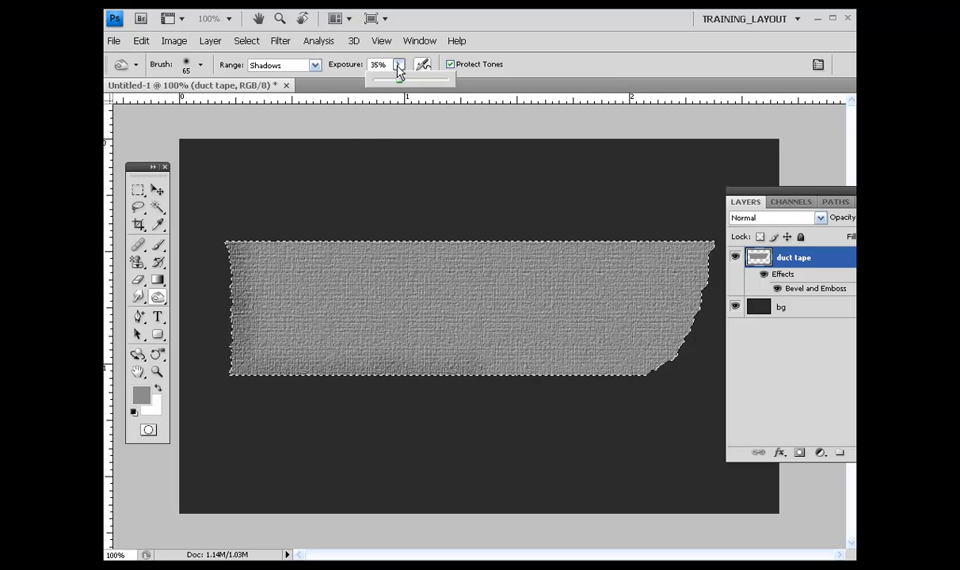
pyautogui.click(472, 401)
pyautogui.moveTo(472, 383)
pyautogui.mouseDown()
pyautogui.moveTo(533, 371)
pyautogui.moveTo(579, 380)
pyautogui.moveTo(596, 365)
pyautogui.moveTo(638, 371)
pyautogui.moveTo(674, 361)
pyautogui.moveTo(703, 322)
pyautogui.moveTo(690, 319)
pyautogui.moveTo(717, 258)
pyautogui.moveTo(708, 239)
pyautogui.moveTo(626, 229)
pyautogui.moveTo(529, 245)
pyautogui.moveTo(431, 230)
pyautogui.moveTo(401, 242)
pyautogui.moveTo(302, 233)
pyautogui.moveTo(255, 240)
pyautogui.moveTo(243, 237)
pyautogui.moveTo(237, 202)
pyautogui.mouseUp()
pyautogui.moveTo(242, 238); pyautogui.dragTo(240, 255)
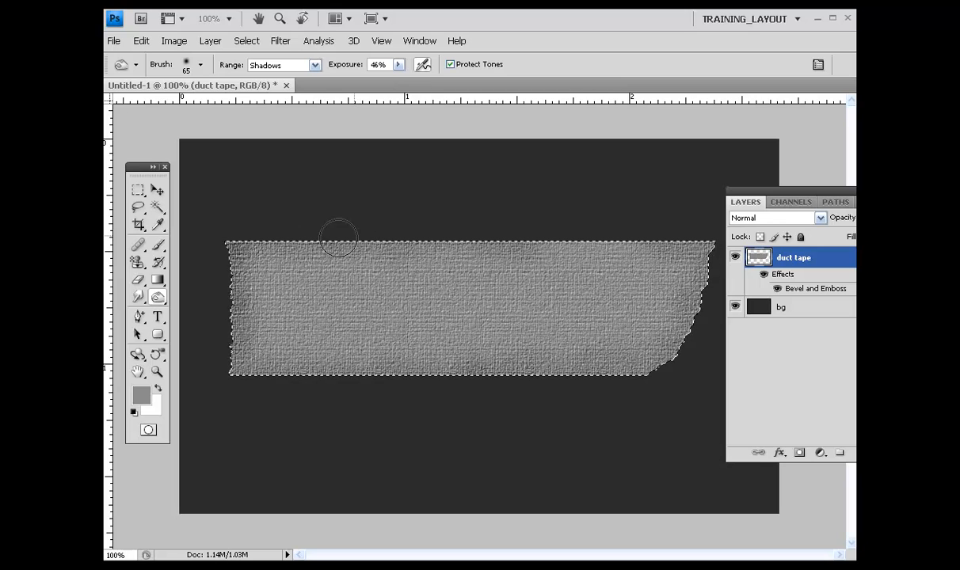
pyautogui.moveTo(636, 252); pyautogui.dragTo(660, 241)
pyautogui.moveTo(446, 378); pyautogui.dragTo(391, 375)
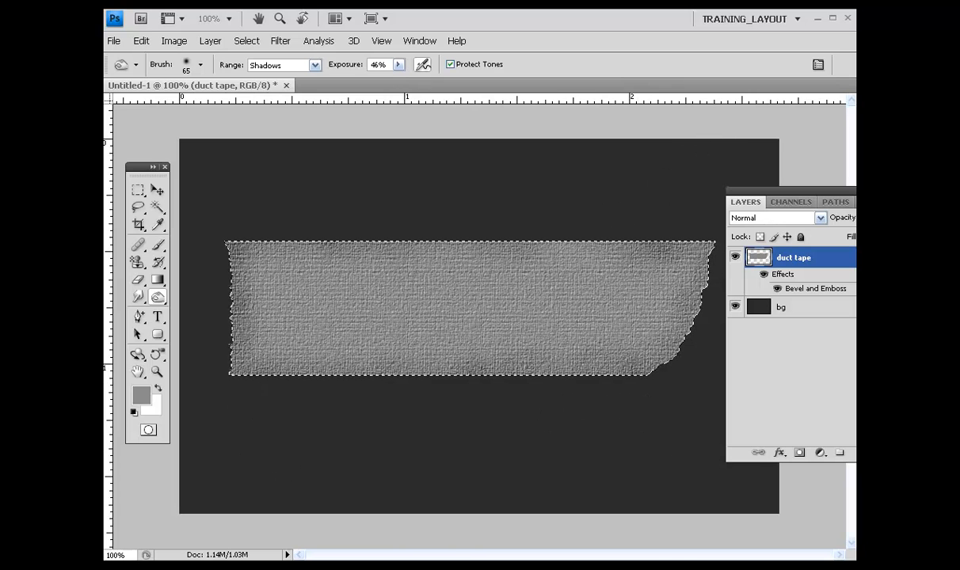
pyautogui.moveTo(846, 194); pyautogui.dragTo(489, 195)
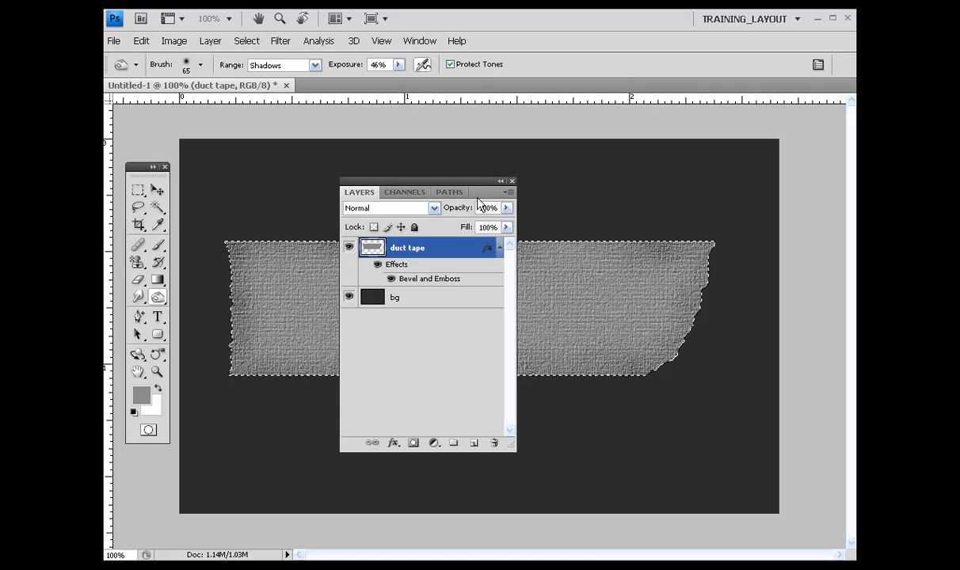